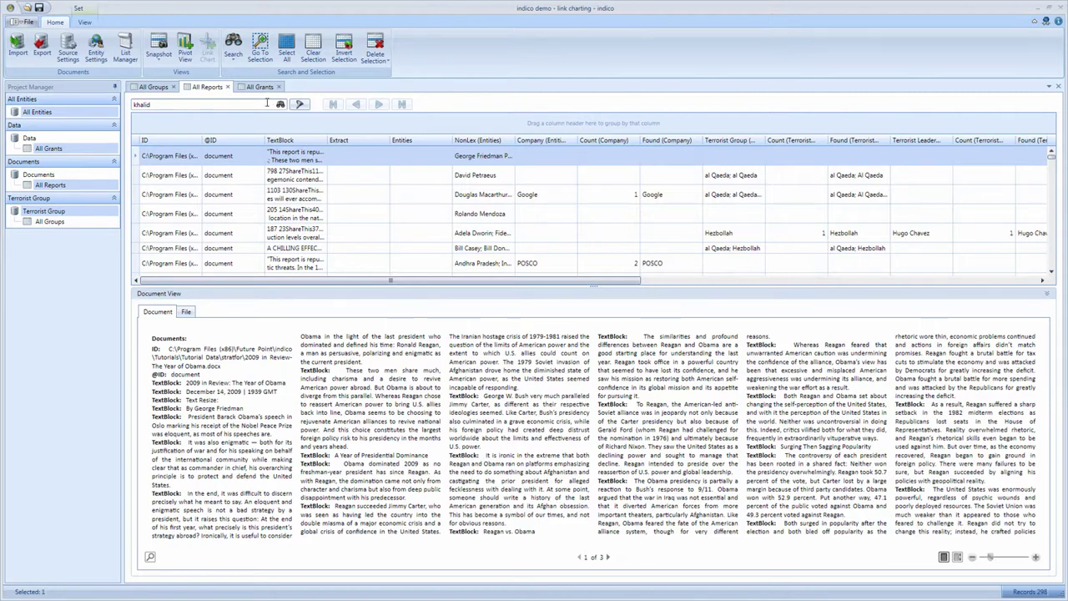
- Search All Reports for "khalid" and create an entity-set named "khalid" from the selected documents
click(280, 104)
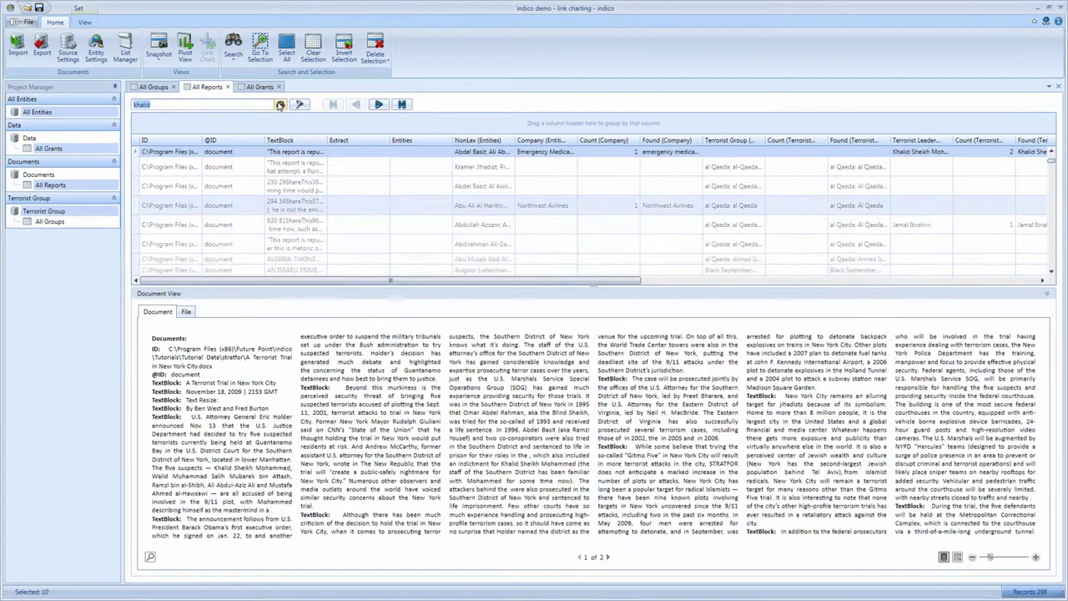
click(85, 22)
click(188, 51)
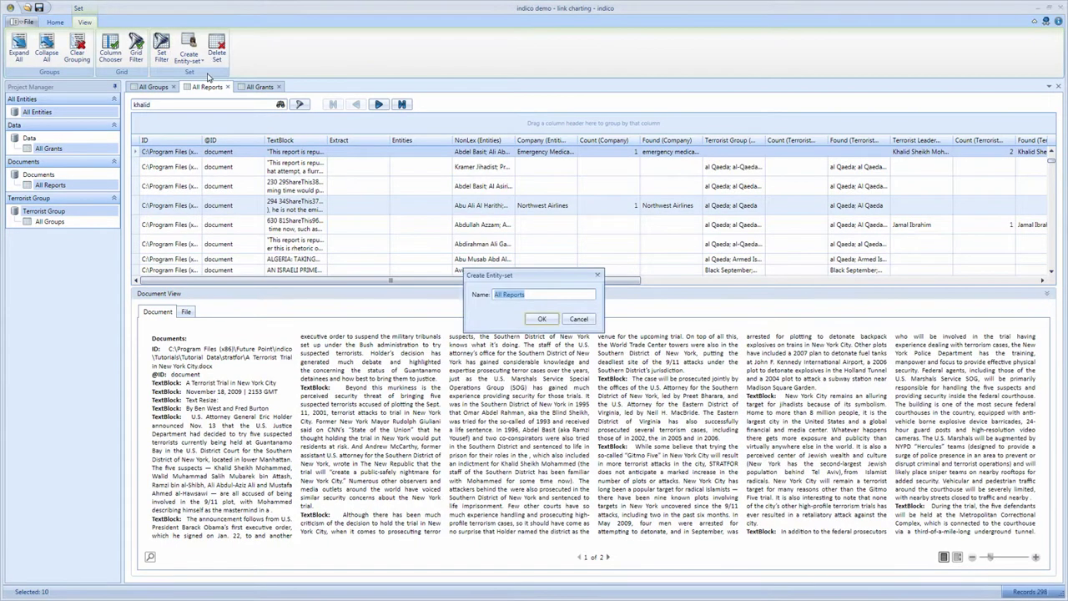
text(khalid)
key(Return)
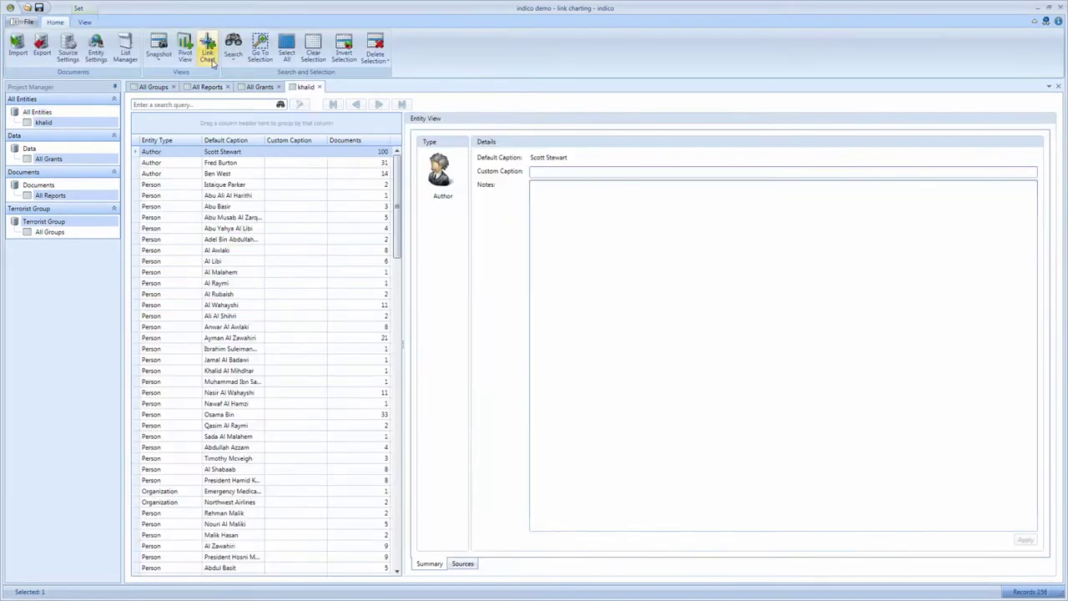
- Build a link chart from the khalid entity-set and colour its nodes by the Betweenness metric
click(207, 50)
click(88, 22)
click(107, 43)
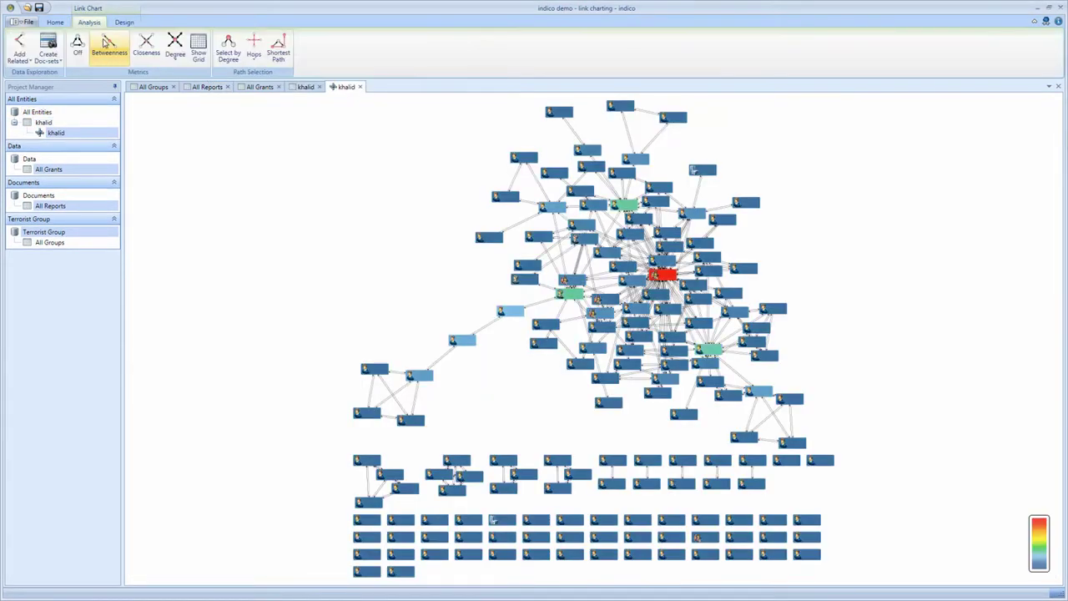
scroll(619, 247, up, 5)
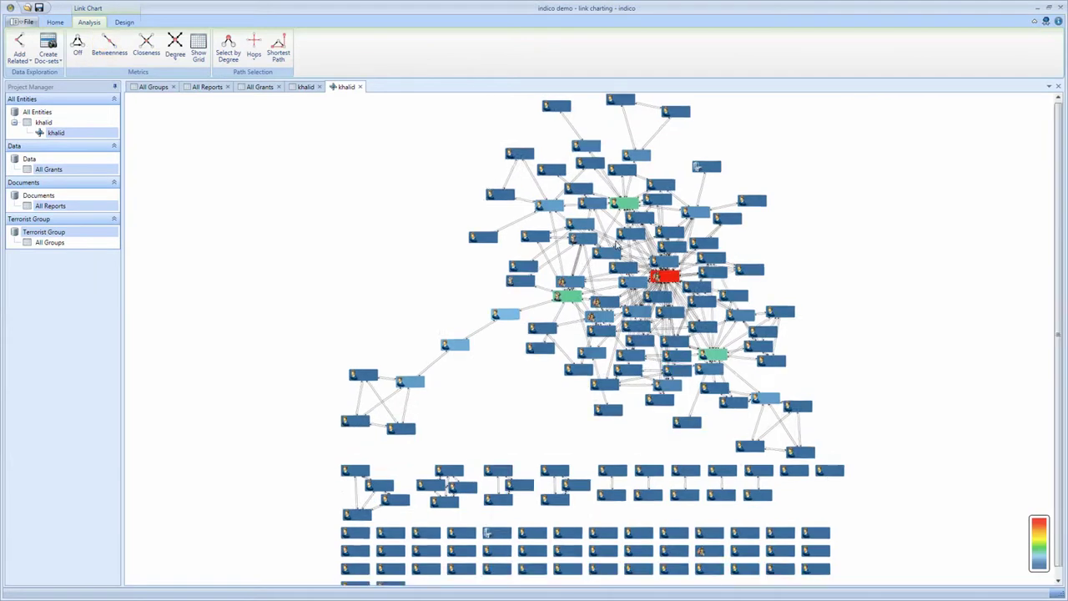
drag(583, 235, 527, 274)
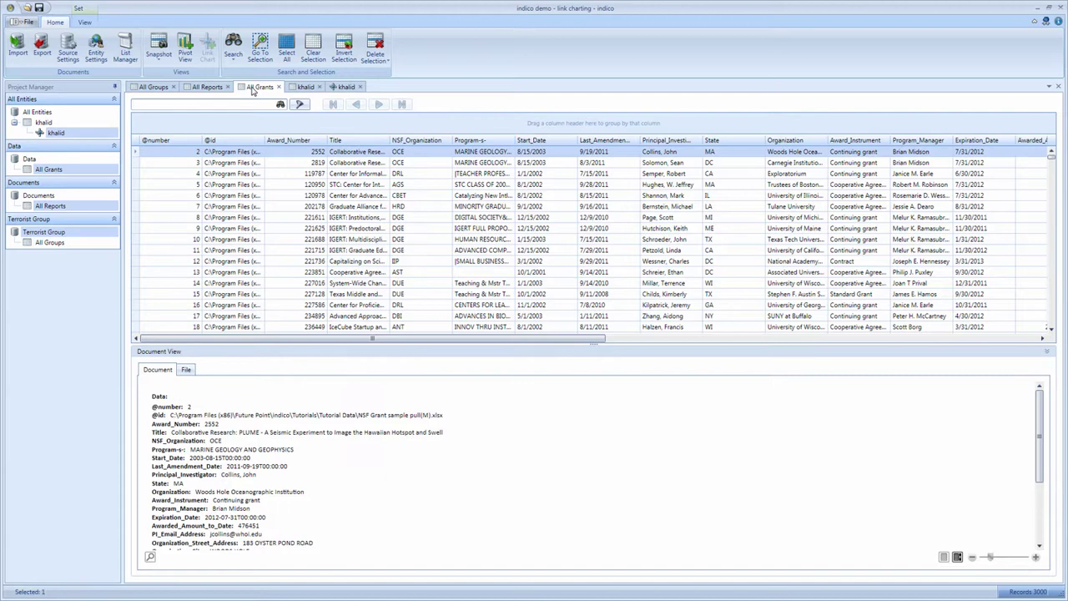
- In the entity settings, choose Data as the mapping source and map the Organization field as an Institution entity
scroll(529, 317, down, 9)
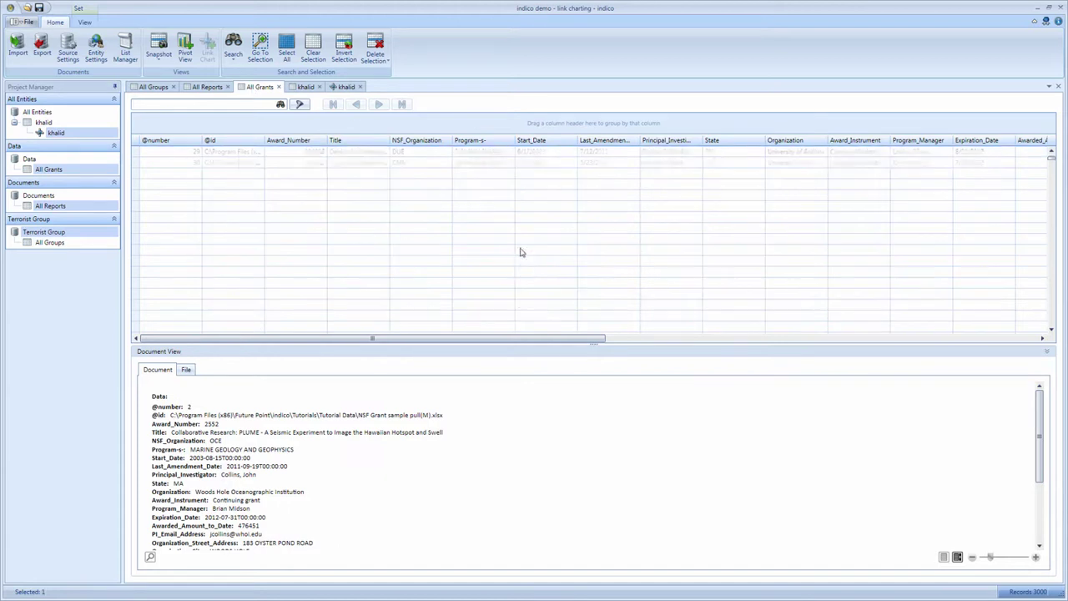
drag(541, 339, 704, 350)
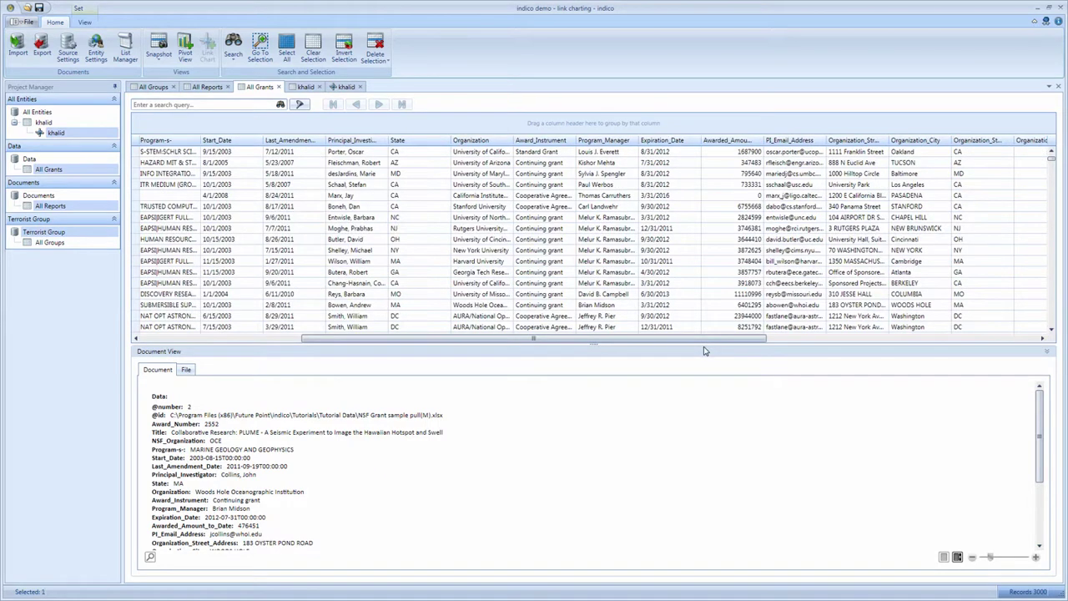
click(101, 55)
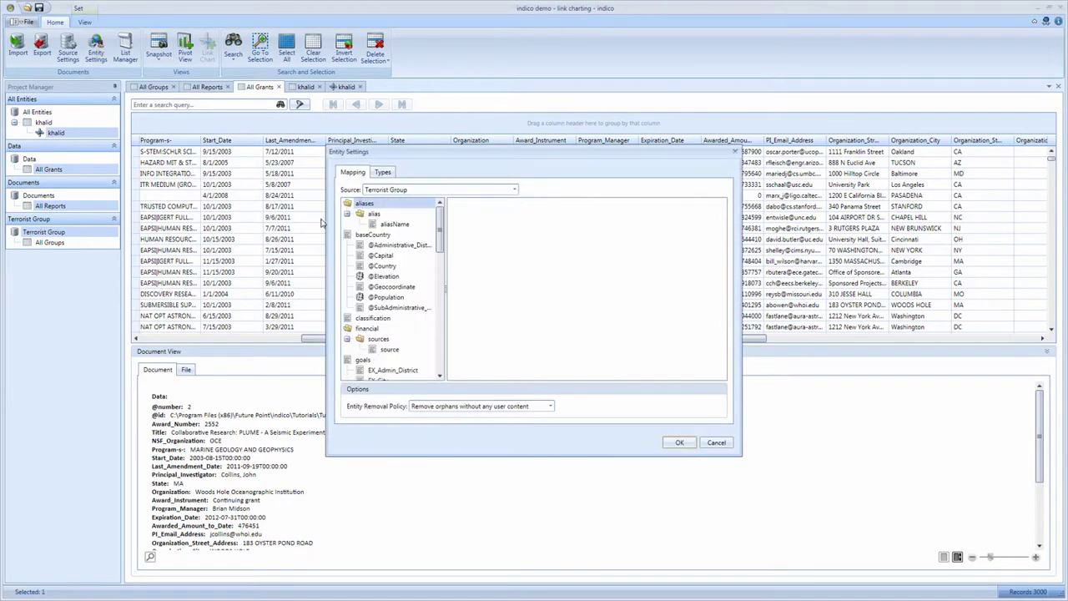
click(389, 191)
click(391, 222)
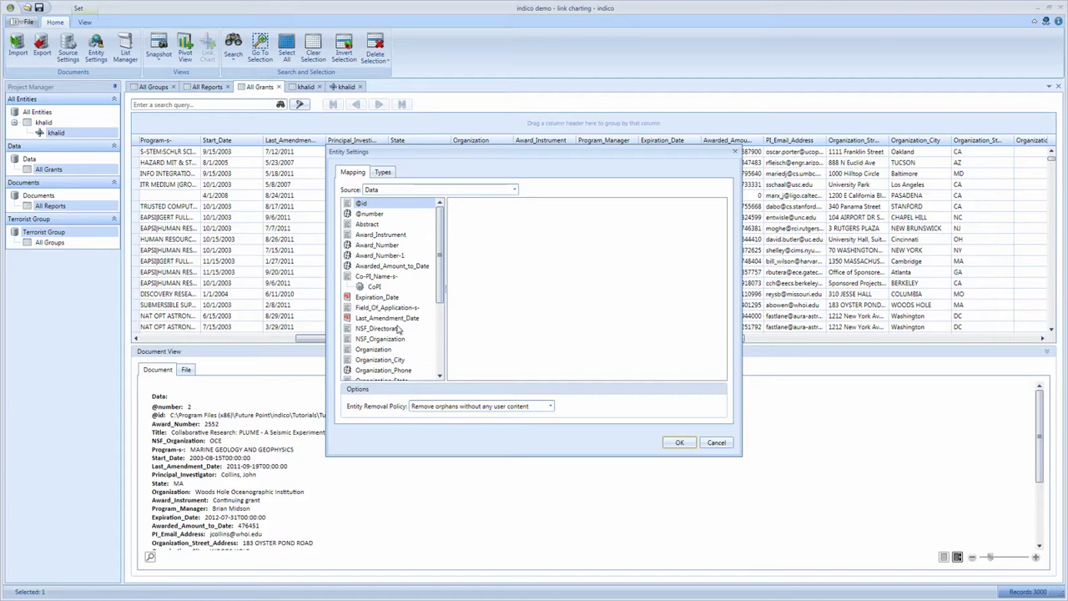
drag(393, 348, 593, 244)
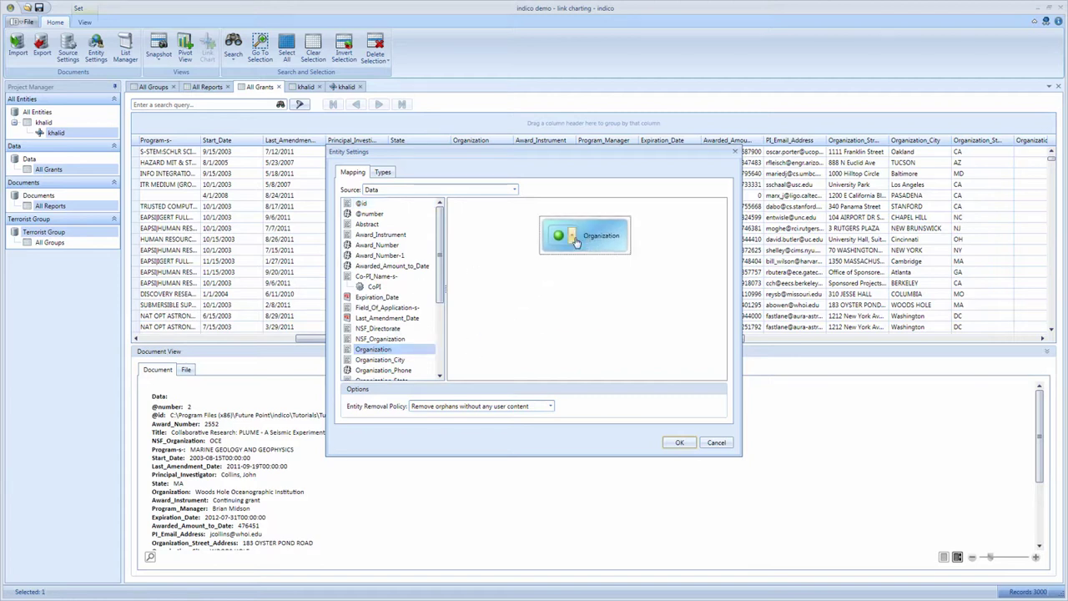
click(573, 237)
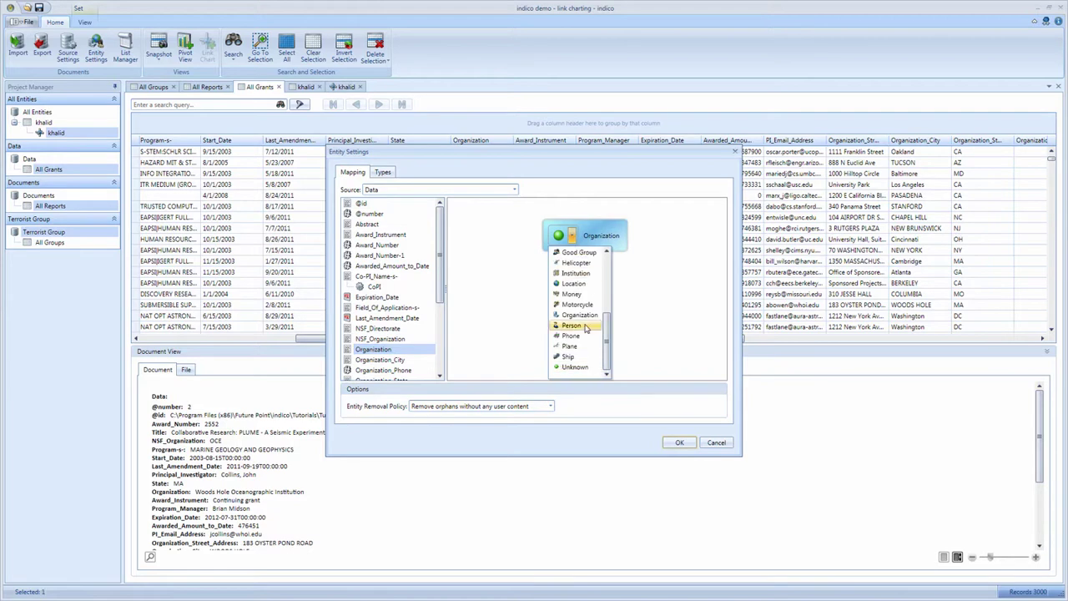
click(575, 274)
- Add the Organization_Phone field to the mapping as a Phone entity and CoPI as a Person entity
drag(407, 369, 655, 284)
click(649, 279)
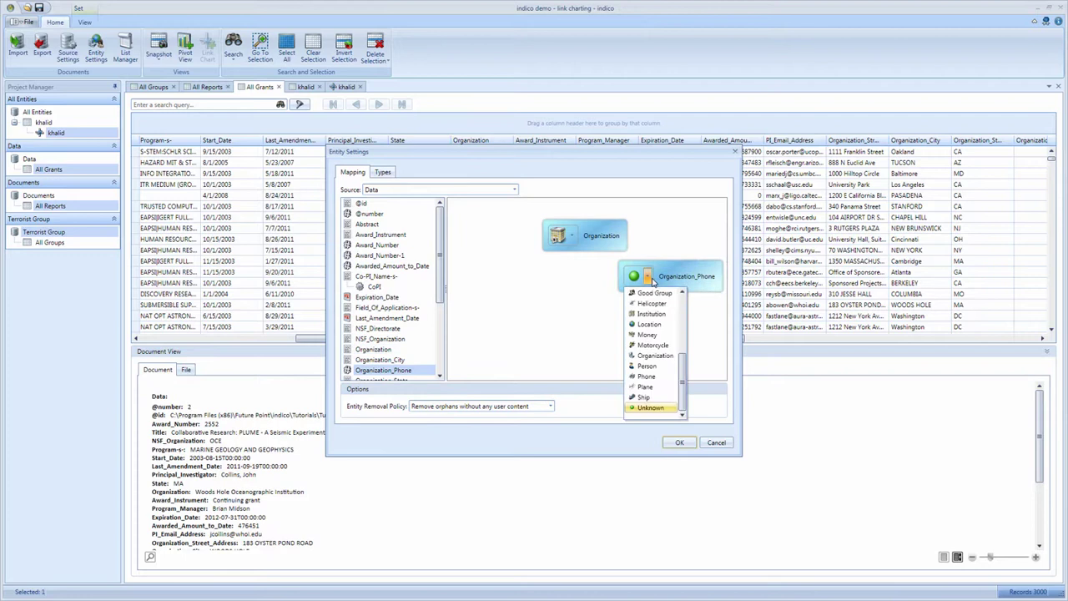
click(647, 377)
drag(374, 286, 588, 363)
click(587, 361)
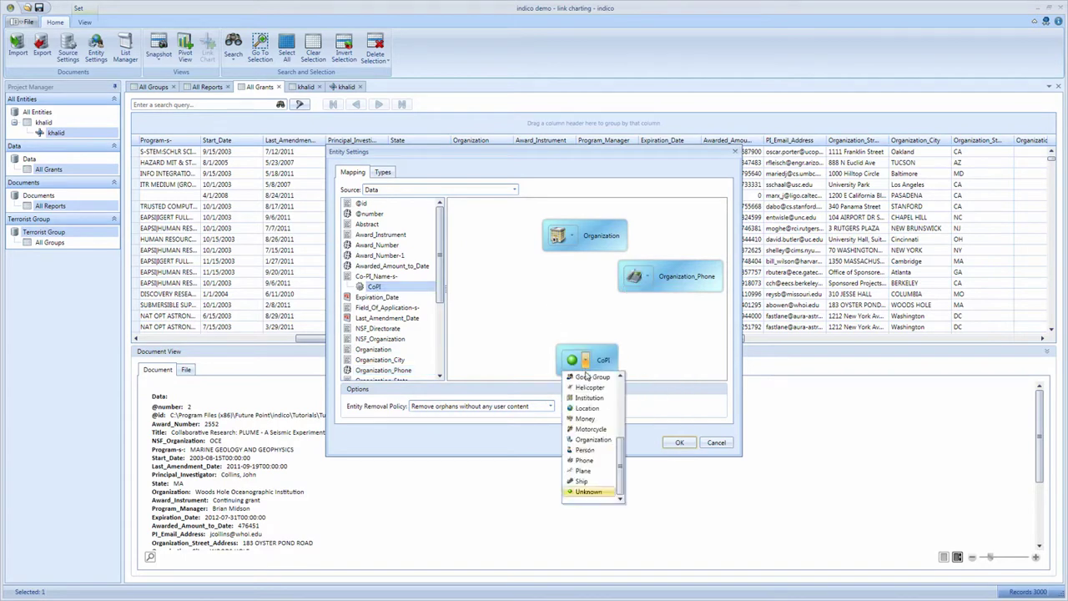
click(585, 450)
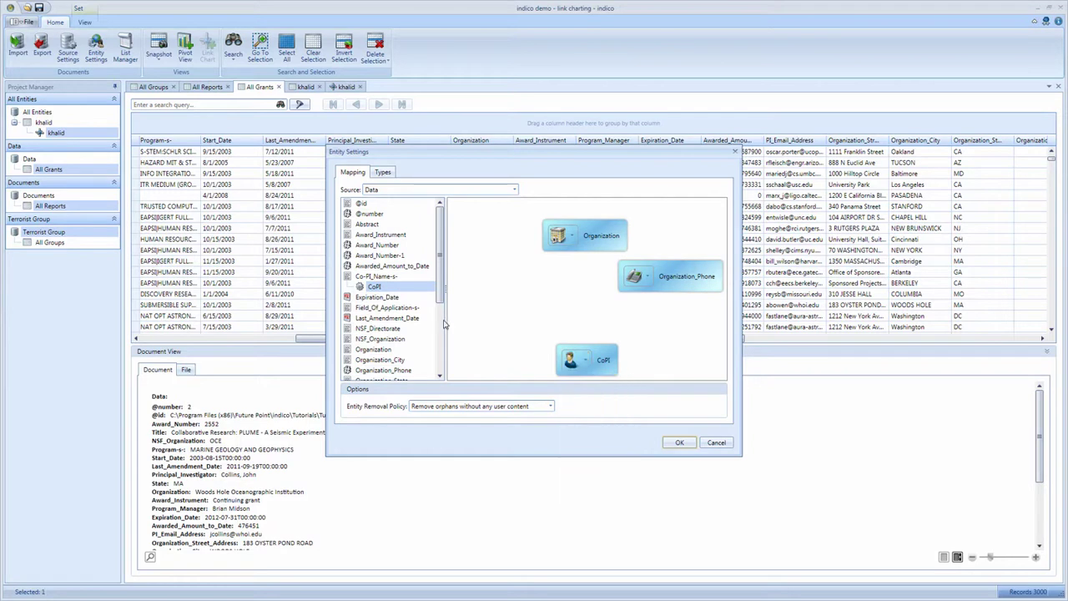
- Add the Principal_Investigator field to the mapping as a Person entity
scroll(442, 317, down, 4)
drag(384, 297, 534, 313)
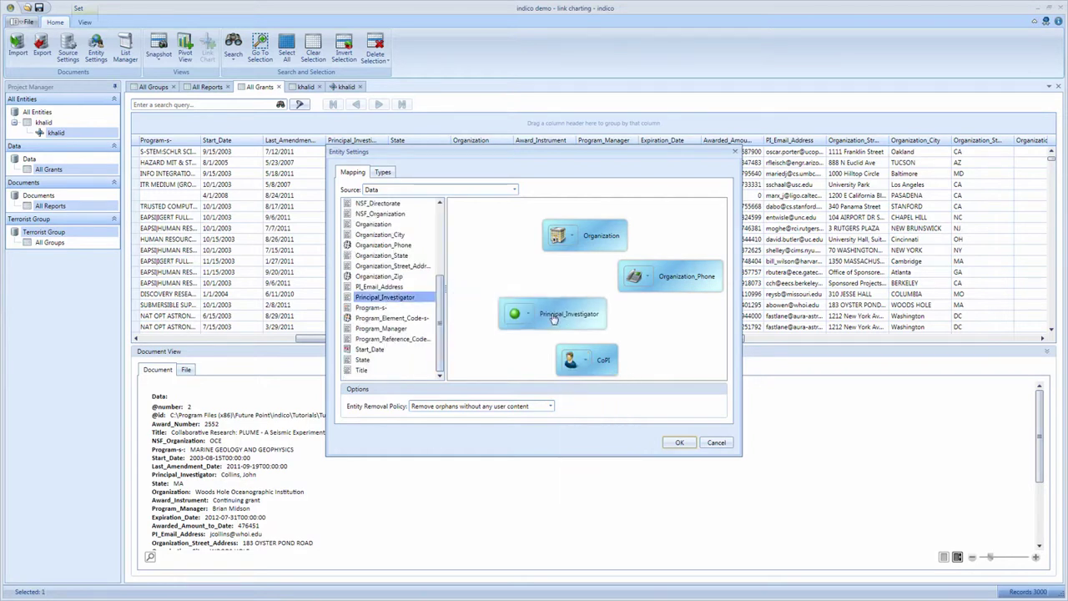
click(528, 313)
click(527, 403)
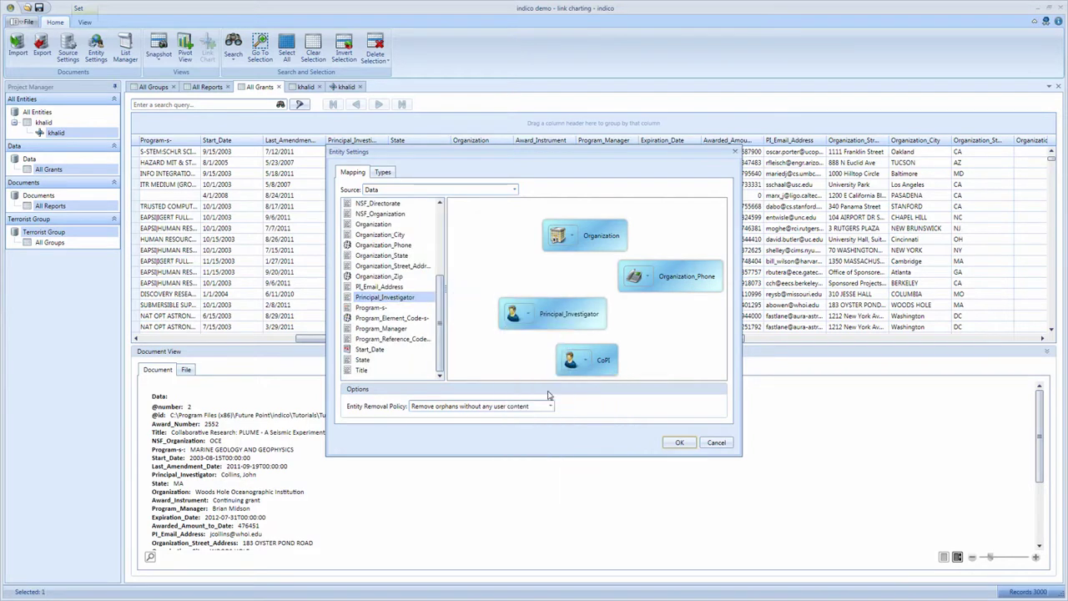
- Link Organization to Organization_Phone and to CoPI, and apply the entity mapping
drag(601, 247, 662, 284)
mouse_move(607, 244)
mouse_down()
mouse_move(583, 320)
mouse_move(601, 364)
mouse_up()
click(680, 442)
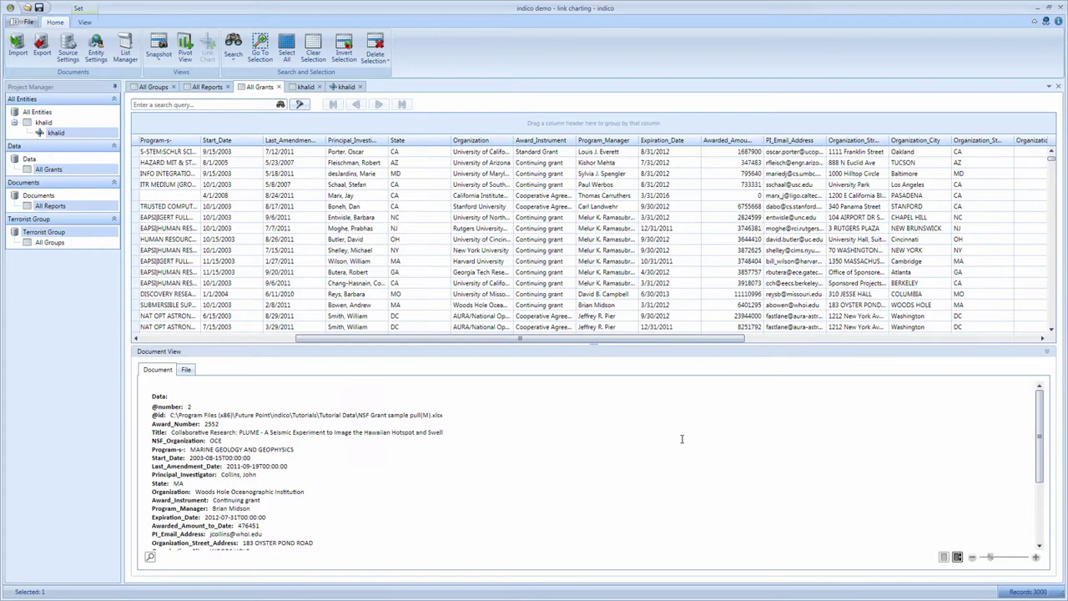
- Create an entity-set named All Grants from all documents in the All Grants set
click(85, 23)
click(190, 48)
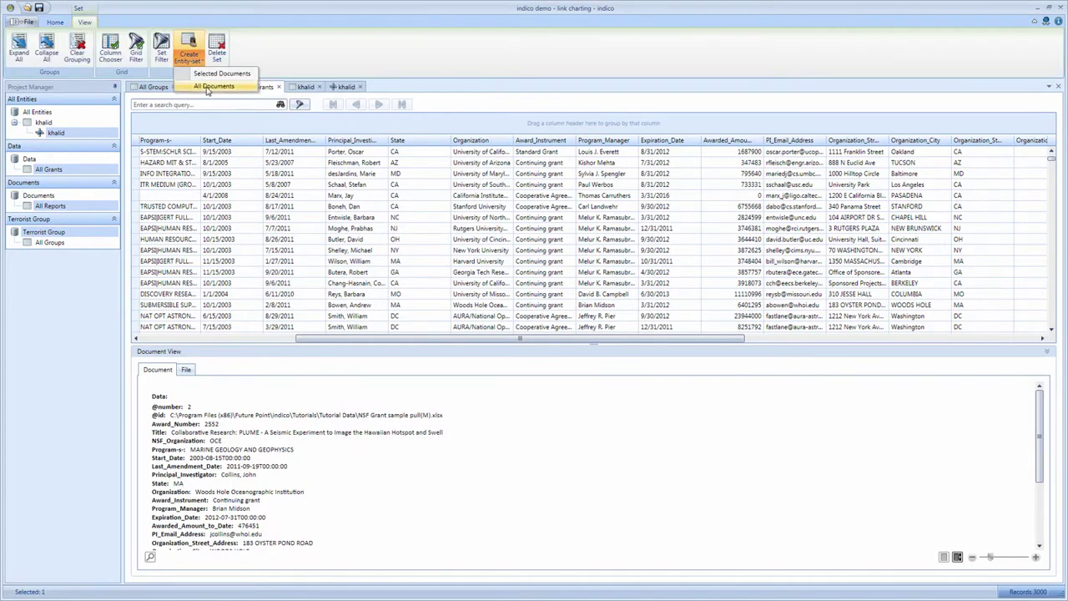
click(213, 87)
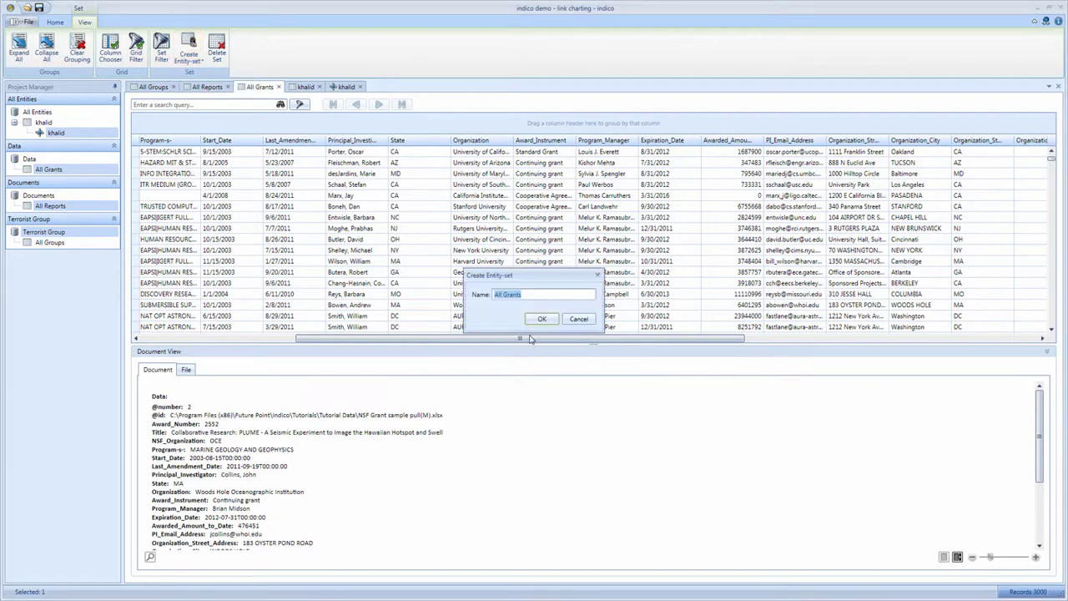
click(539, 319)
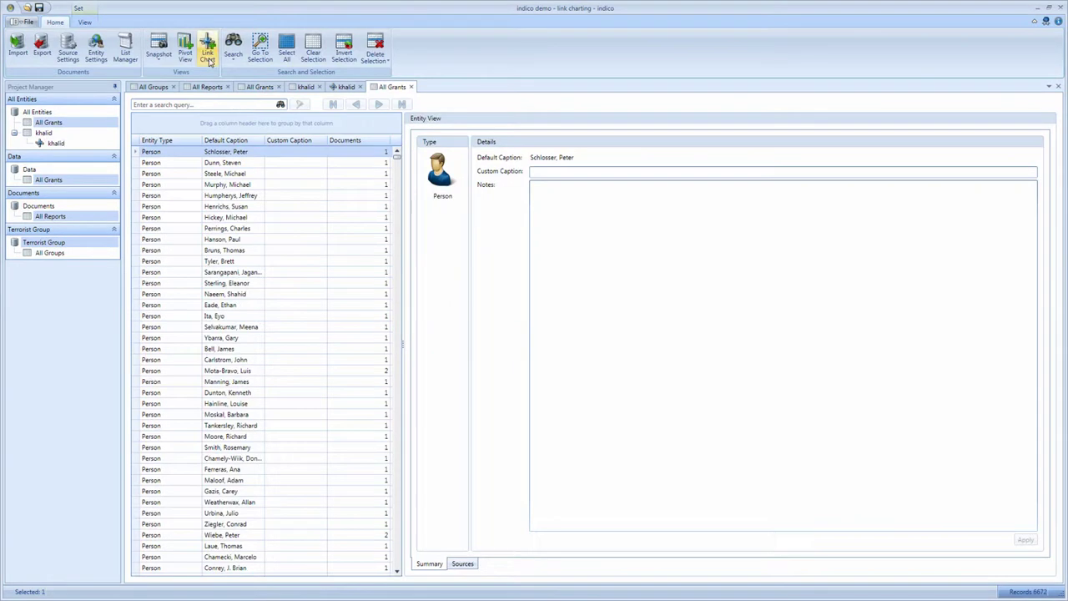
- Build a link chart from the All Grants entity-set and apply the Betweenness metric to it
click(208, 55)
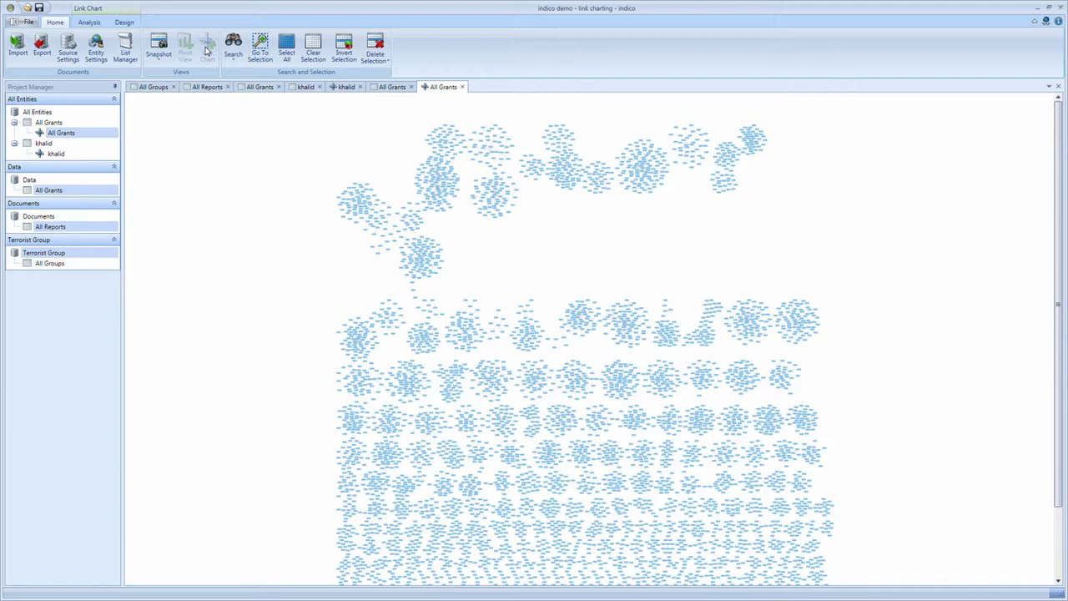
click(89, 22)
click(110, 42)
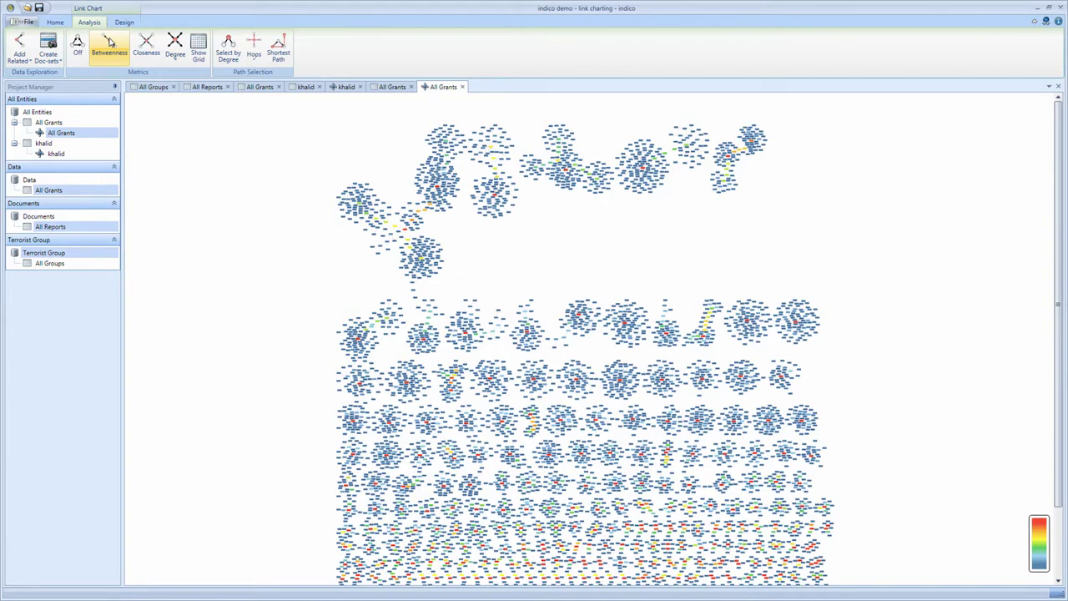
scroll(380, 266, up, 5)
drag(380, 265, 552, 253)
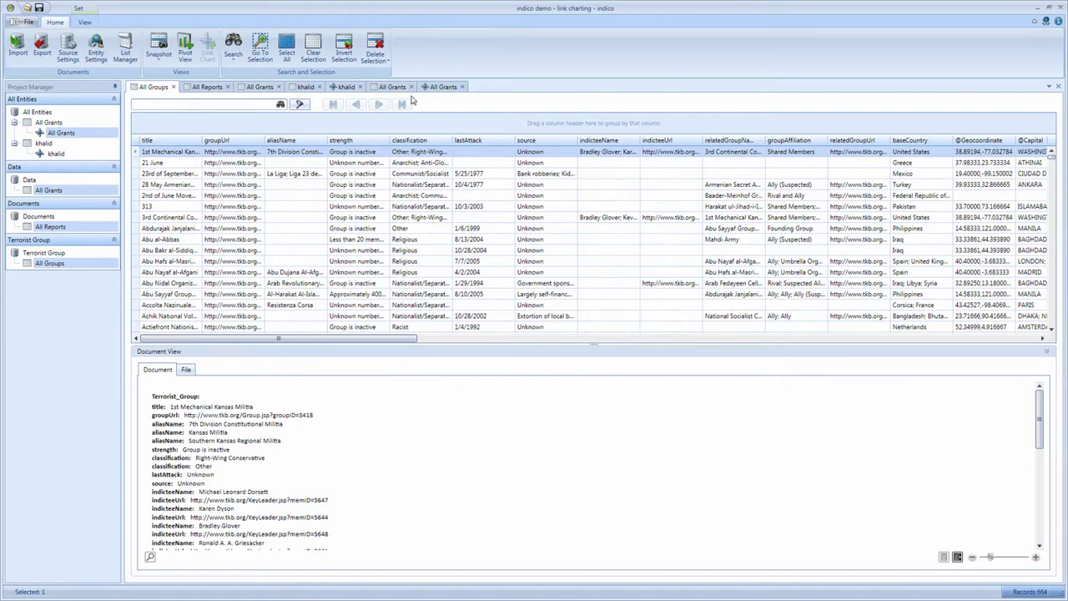
- In the entity settings for the Terrorist Group source, map the title field as a Bad Group entity
click(103, 52)
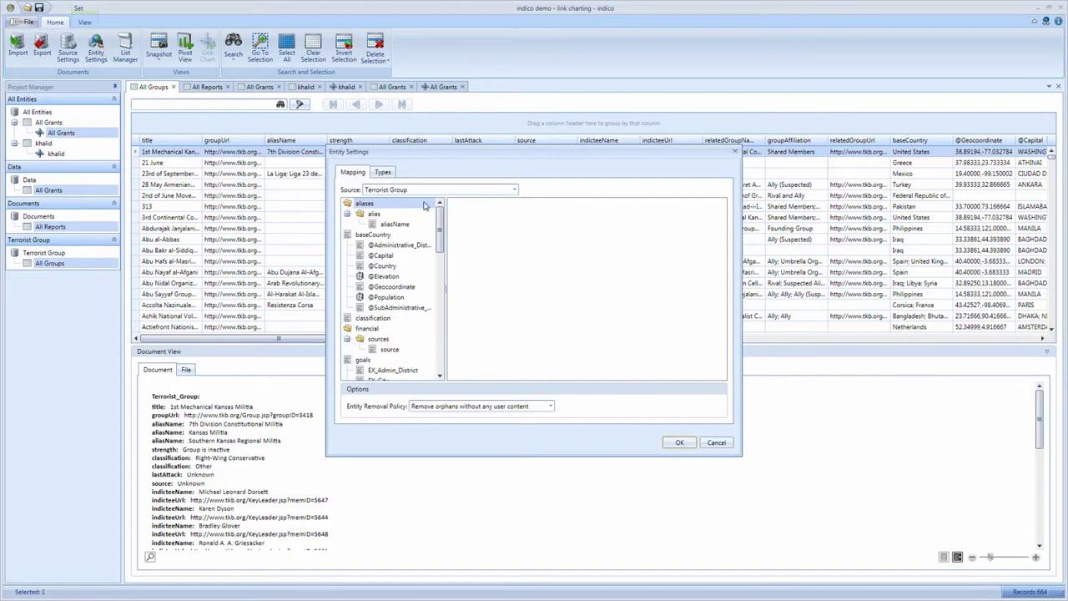
drag(443, 224, 441, 245)
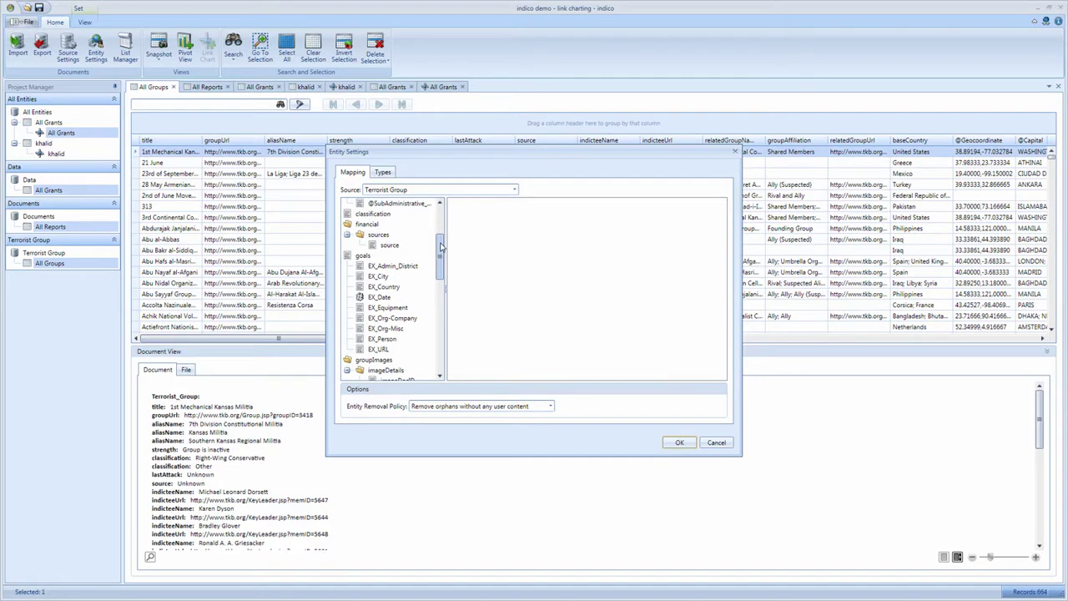
drag(441, 246, 468, 344)
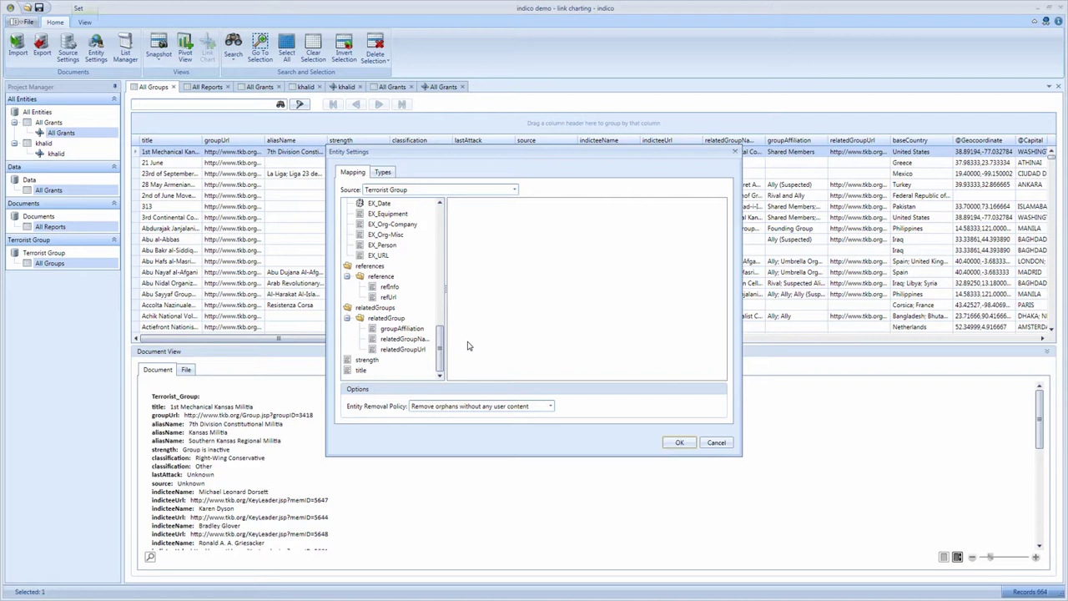
drag(360, 371, 597, 240)
click(596, 240)
scroll(601, 279, up, 5)
click(603, 286)
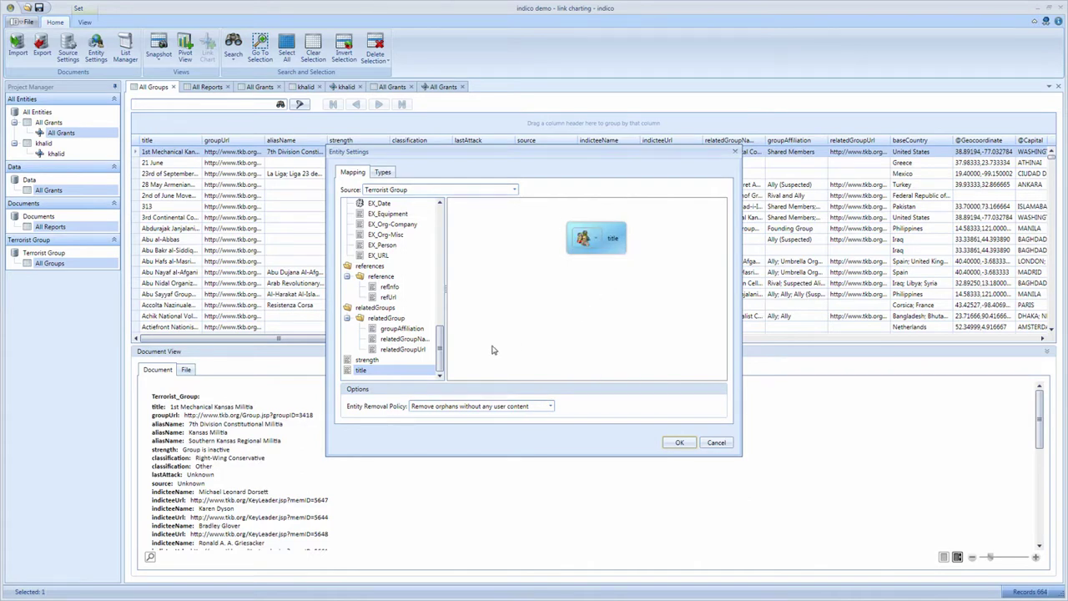
- Add the relatedGroupName field to the Terrorist Group mapping as a Bad Group entity
drag(444, 361, 655, 293)
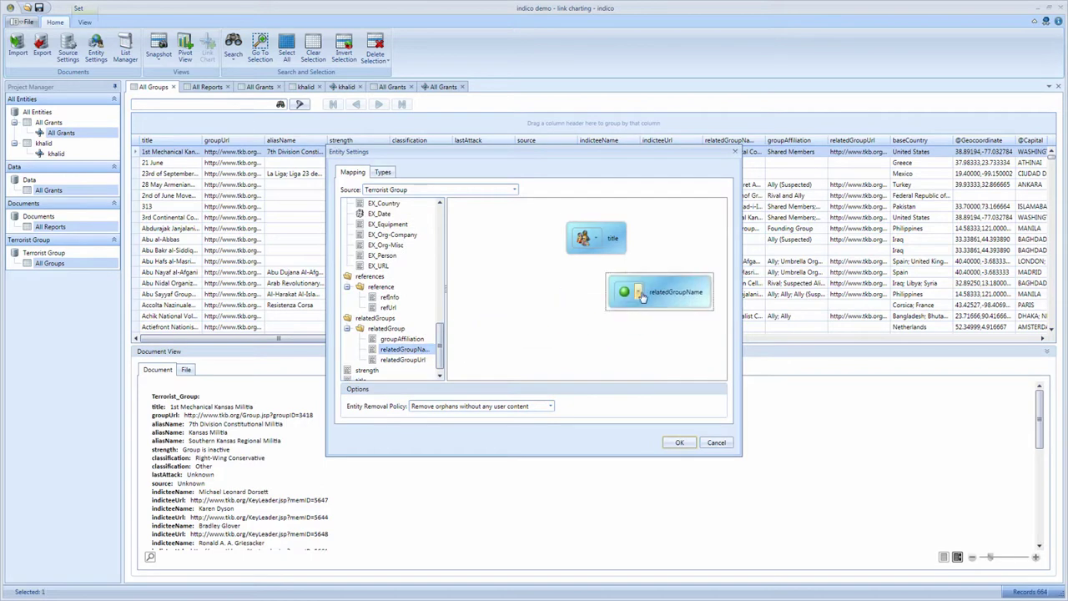
click(641, 292)
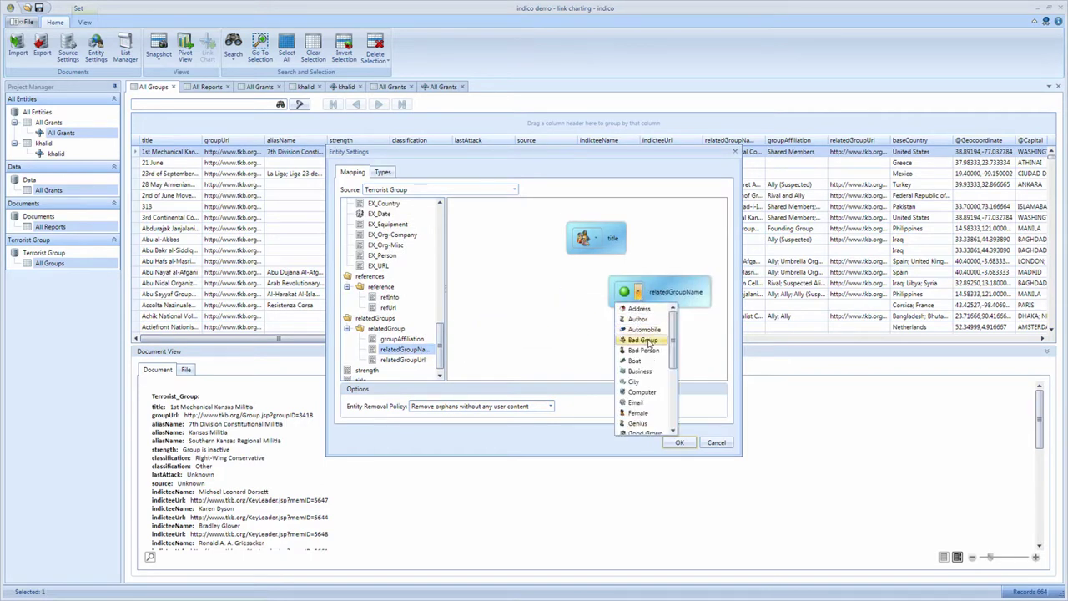
click(646, 341)
- Add the key leader's name field to the Terrorist Group mapping as a Person entity
scroll(398, 322, up, 5)
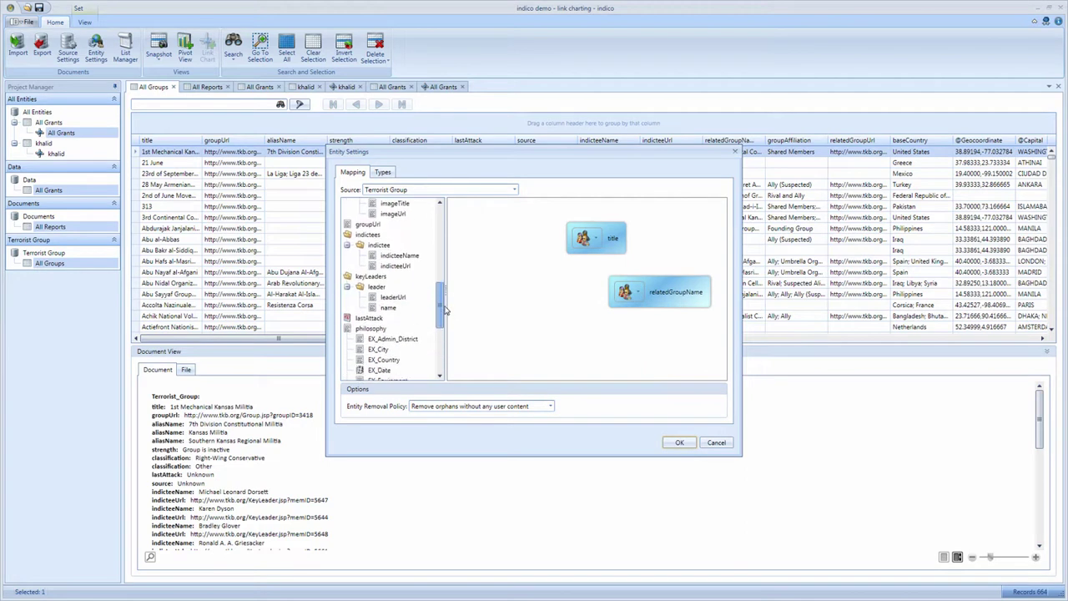
drag(397, 323, 541, 301)
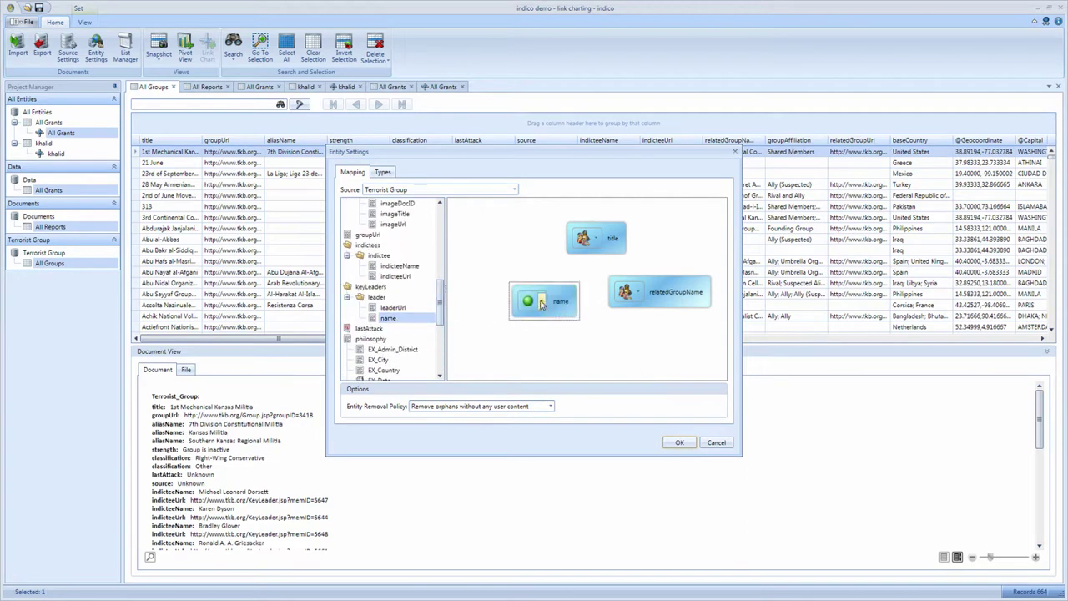
click(541, 301)
click(551, 392)
- Link title to name and to relatedGroupName, and apply the Terrorist Group mapping
drag(612, 248, 565, 298)
drag(614, 238, 671, 285)
click(687, 442)
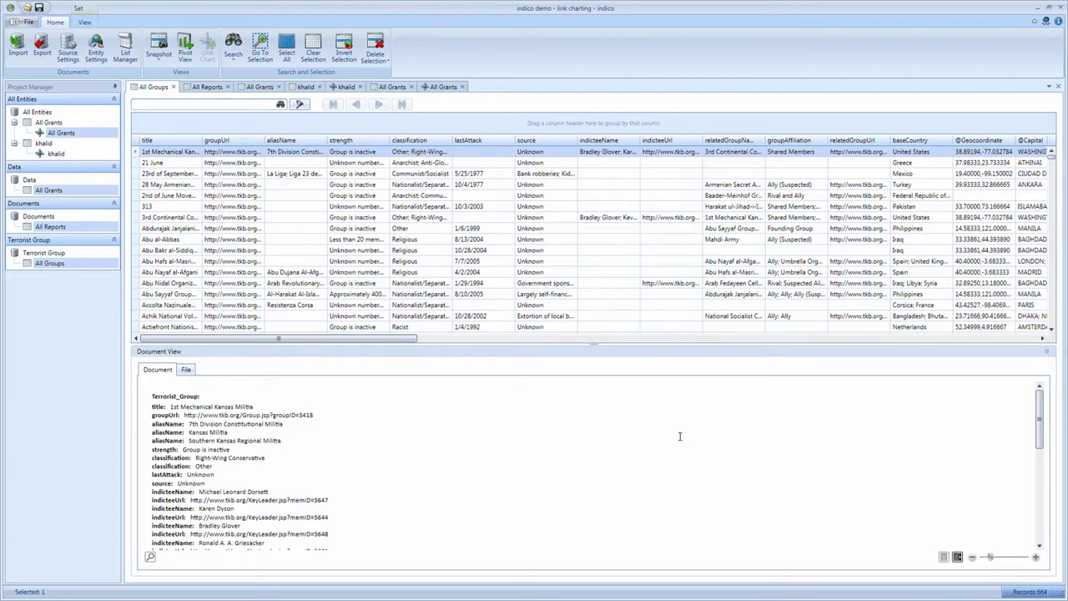
- Create an entity-set named All Groups from the All Groups terrorist group records
click(84, 22)
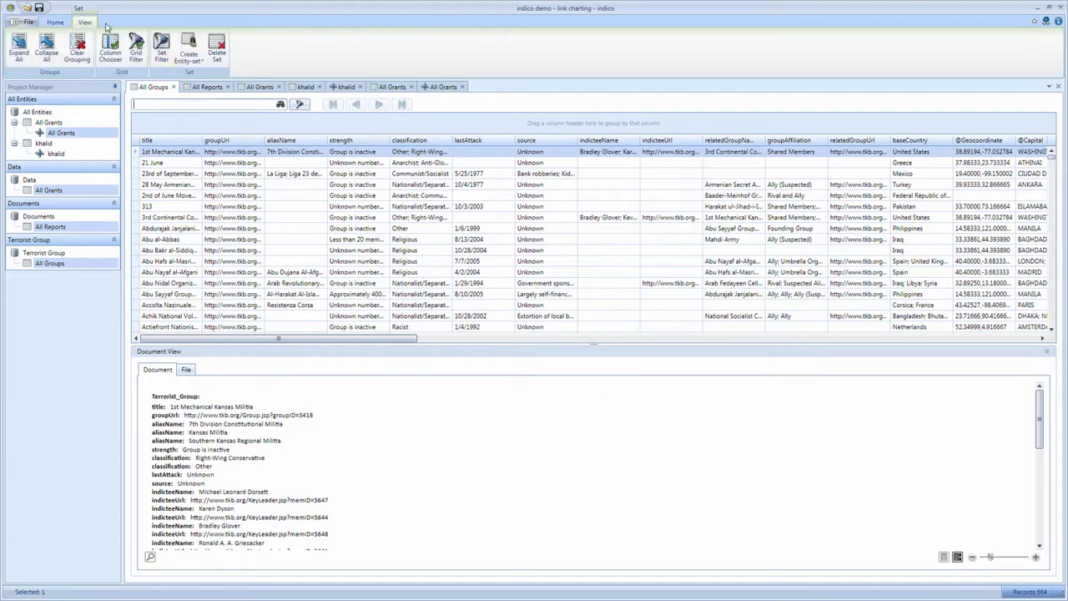
click(198, 64)
click(213, 84)
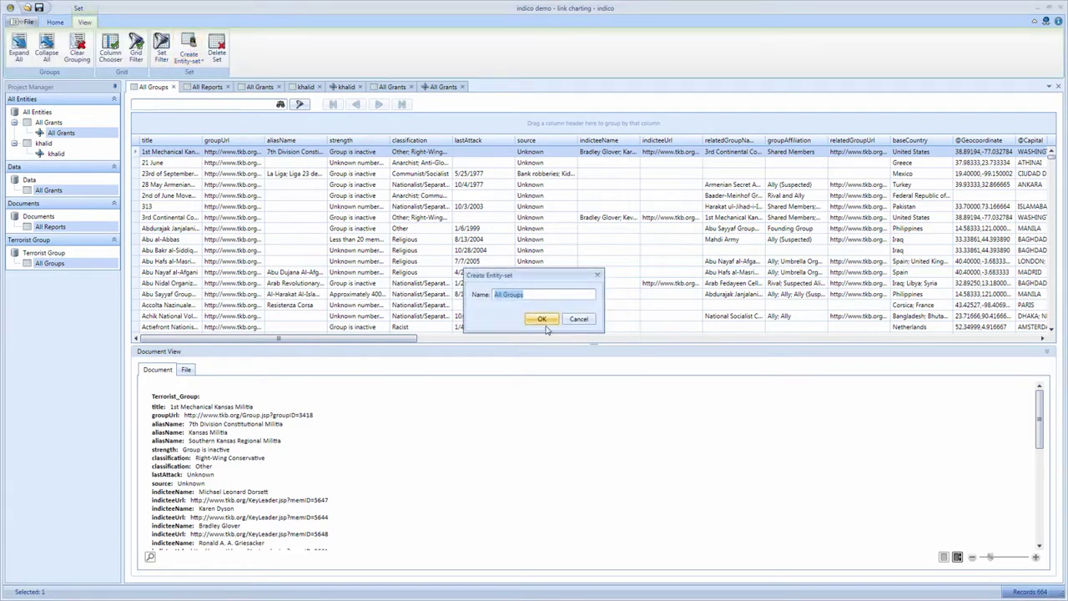
click(541, 320)
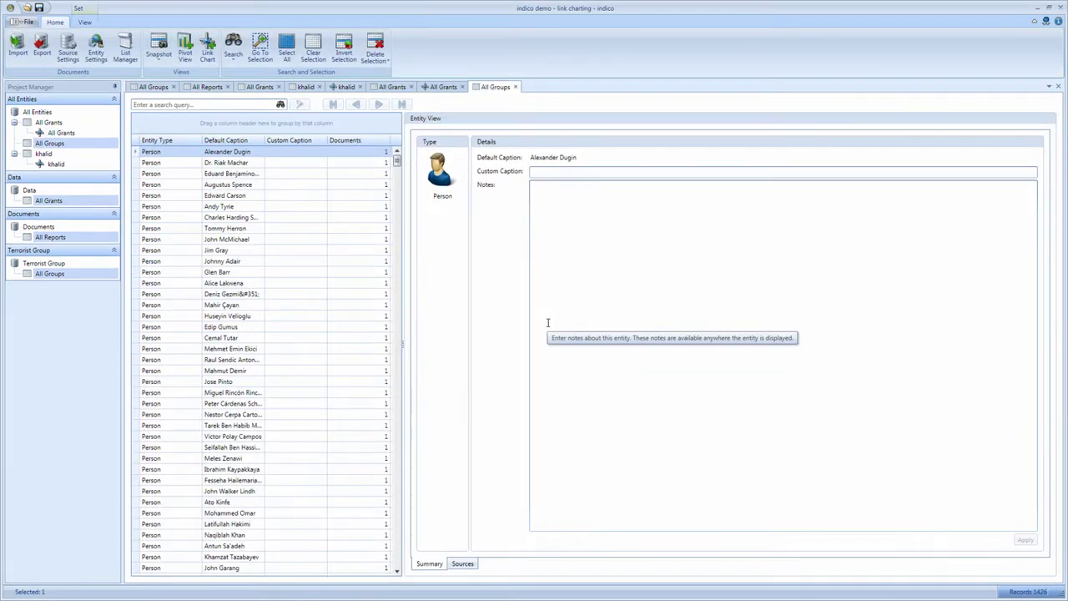
- Create a link chart of the All Groups entity-set and colour its entities by betweenness
click(208, 57)
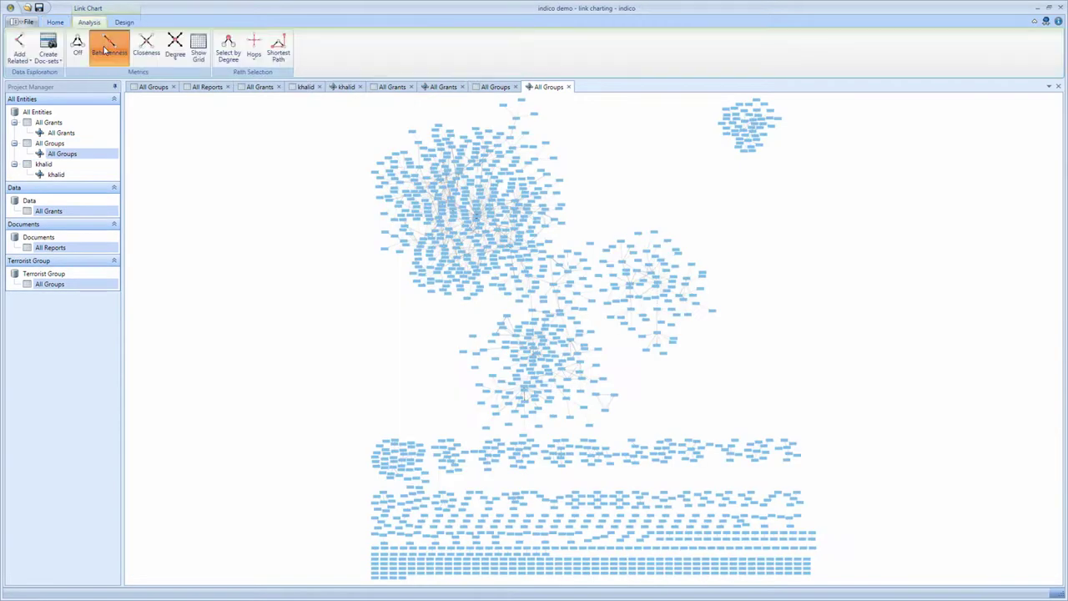
click(106, 50)
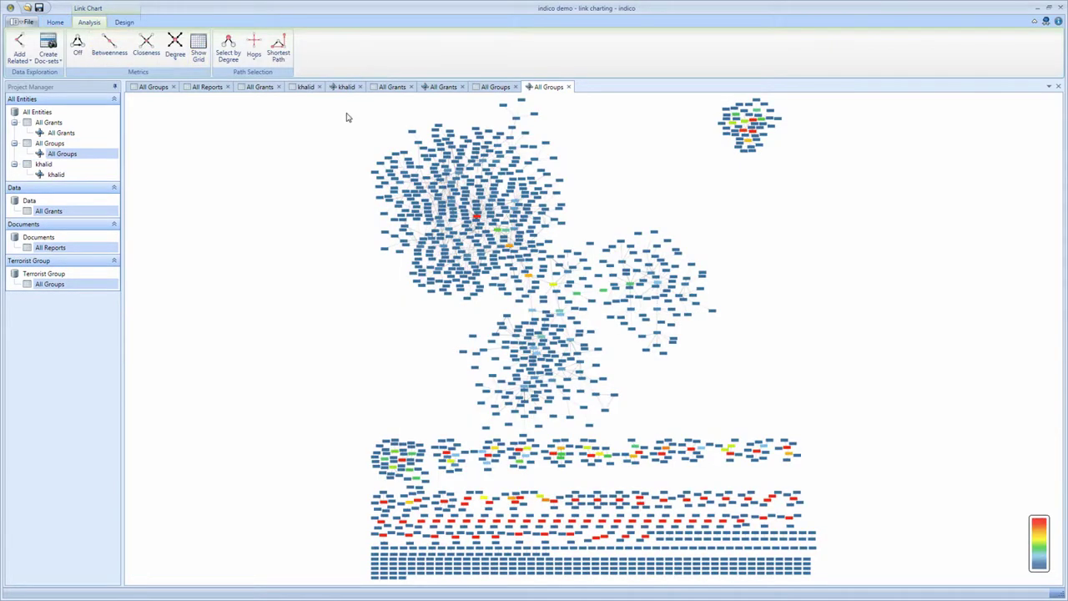
scroll(518, 234, up, 5)
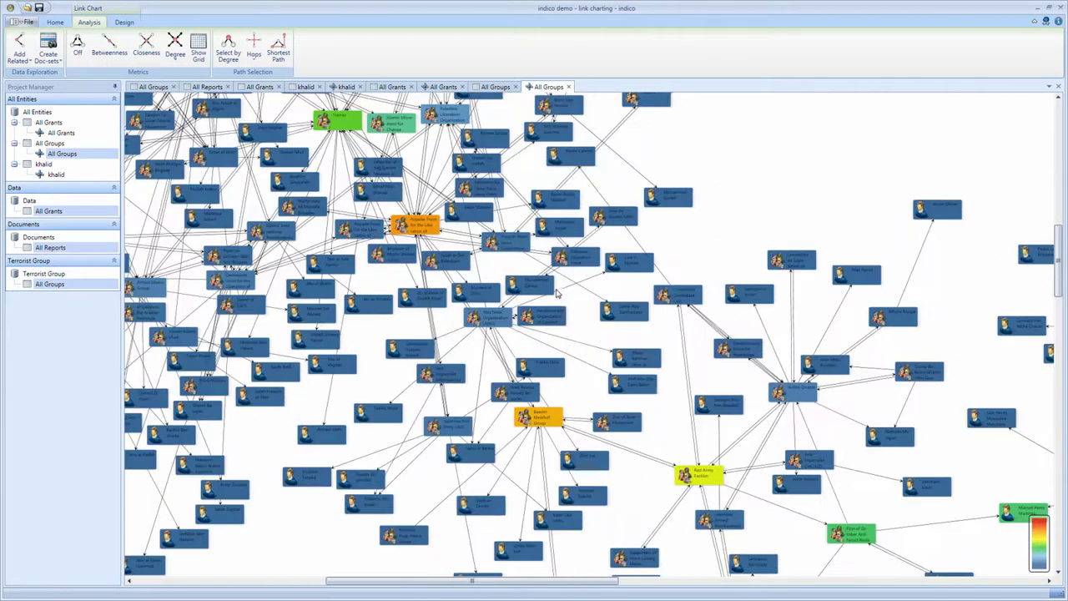
drag(599, 390, 436, 301)
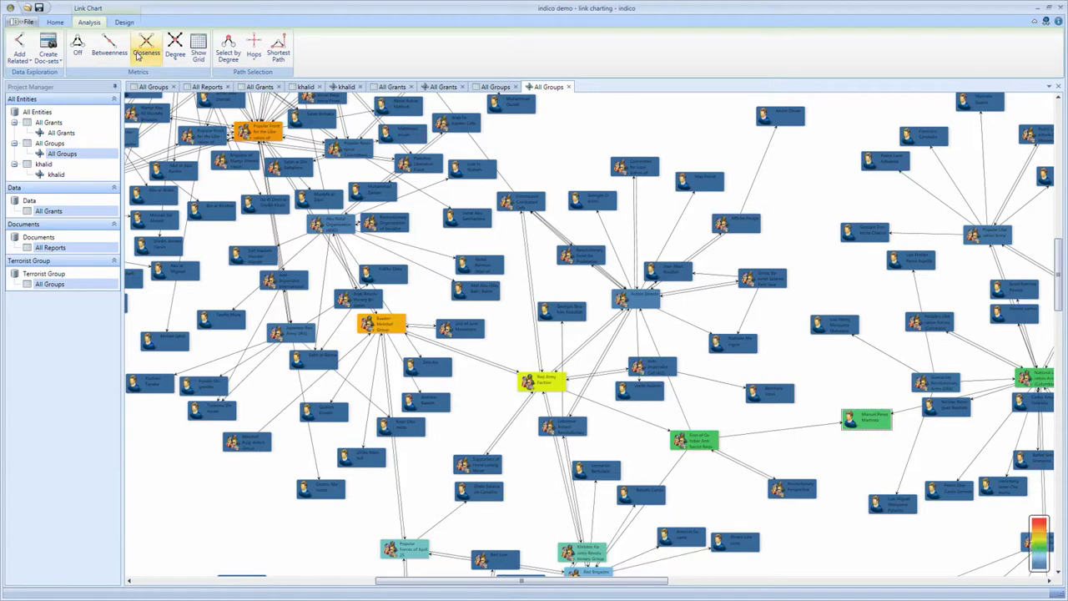
- Rearrange the All Groups link chart into separate clusters with a Normal layout variant and inspect the green person entity bridging two clusters
click(123, 23)
click(23, 60)
click(46, 86)
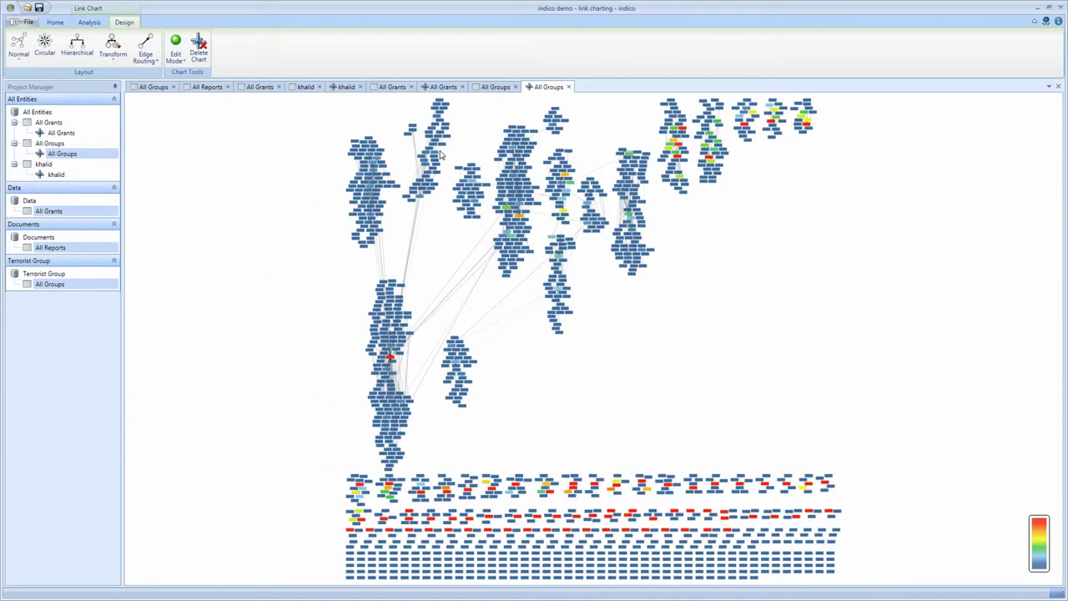
scroll(638, 163, up, 3)
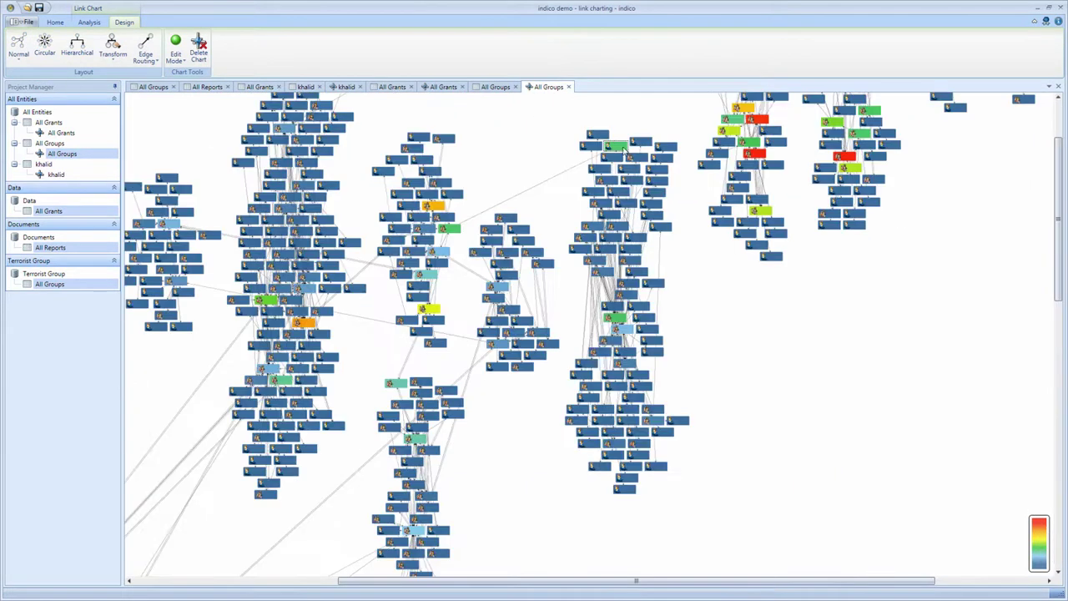
scroll(636, 158, up, 5)
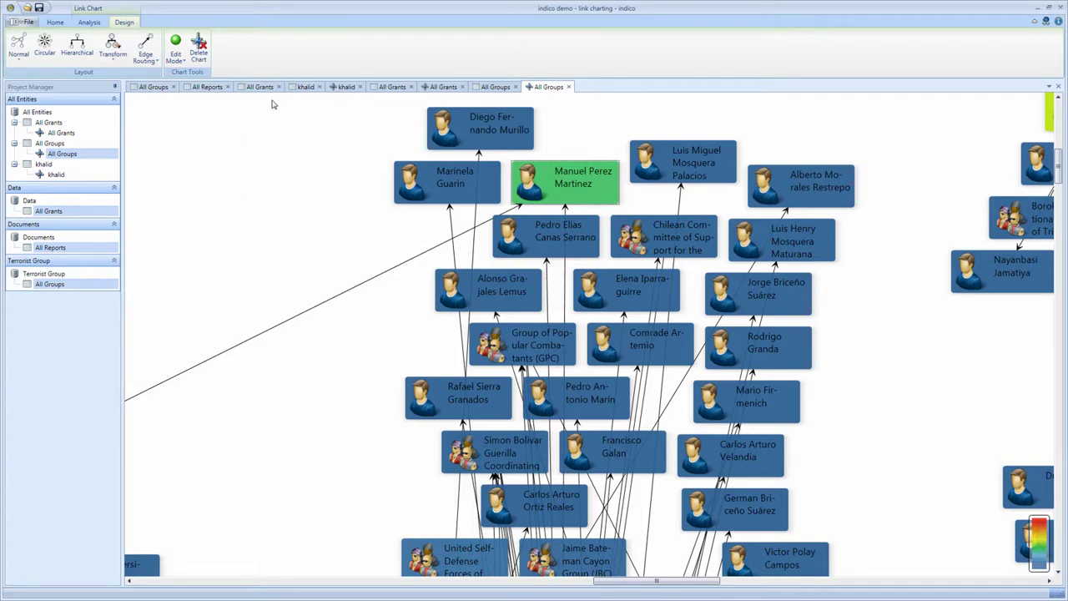
- Show the link chart metrics grid and check the bridging person's betweenness value in Subgraph 4
click(89, 21)
click(198, 46)
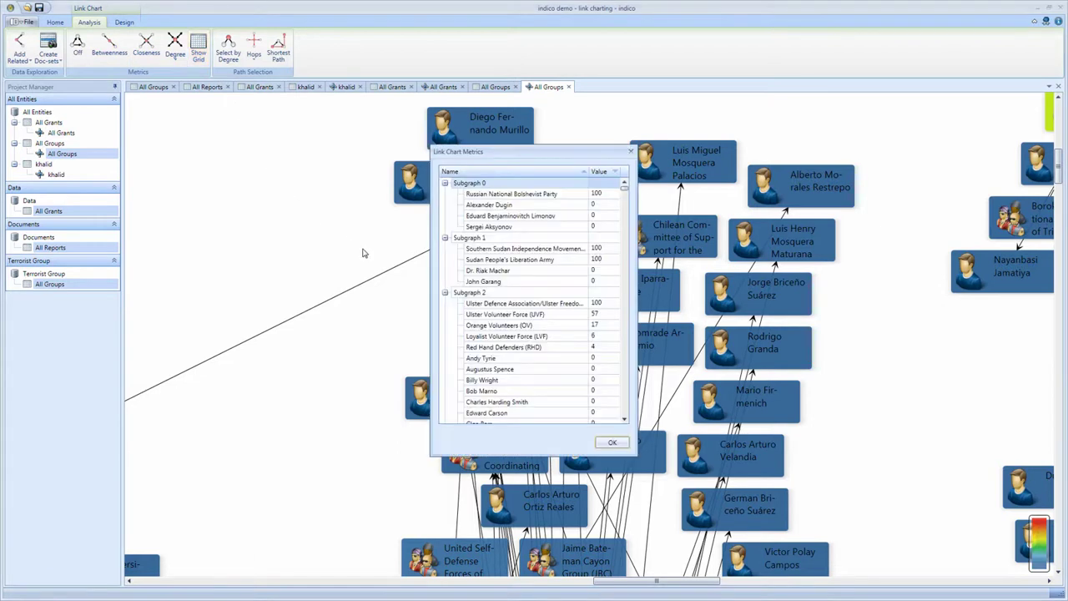
scroll(499, 336, down, 10)
scroll(499, 336, up, 6)
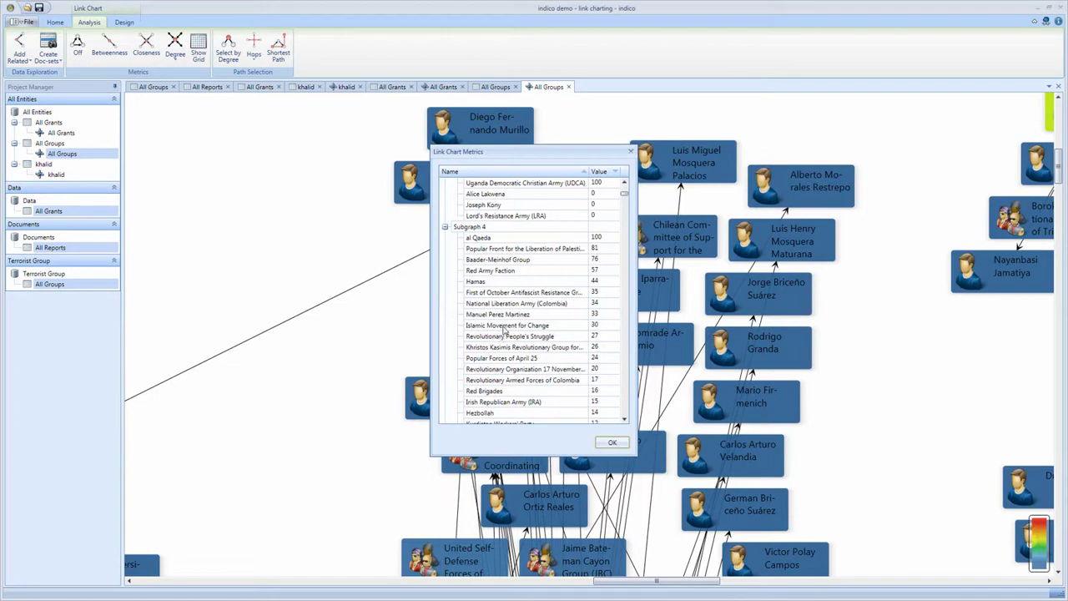
click(509, 315)
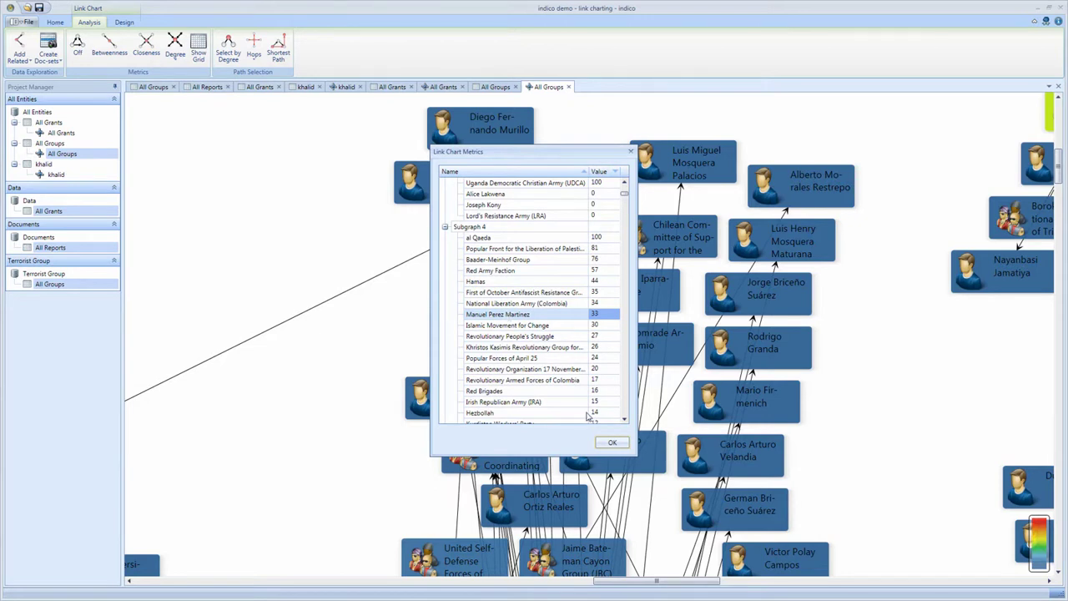
click(612, 442)
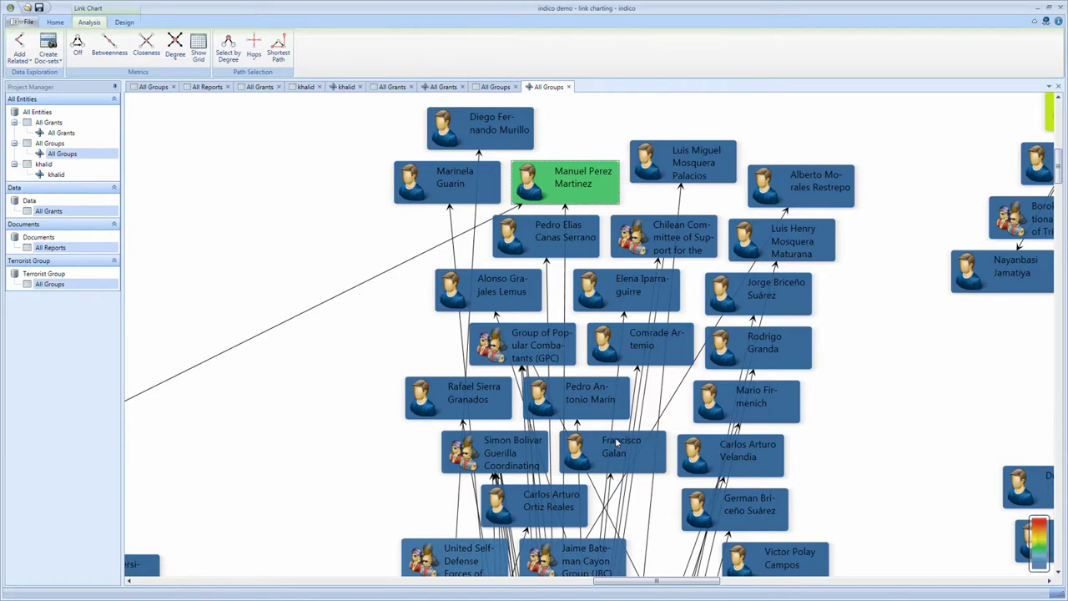
- Open the details of the red al Qaeda entity and review its Documents and Terrorist Group source records in an enlarged window
scroll(618, 443, down, 5)
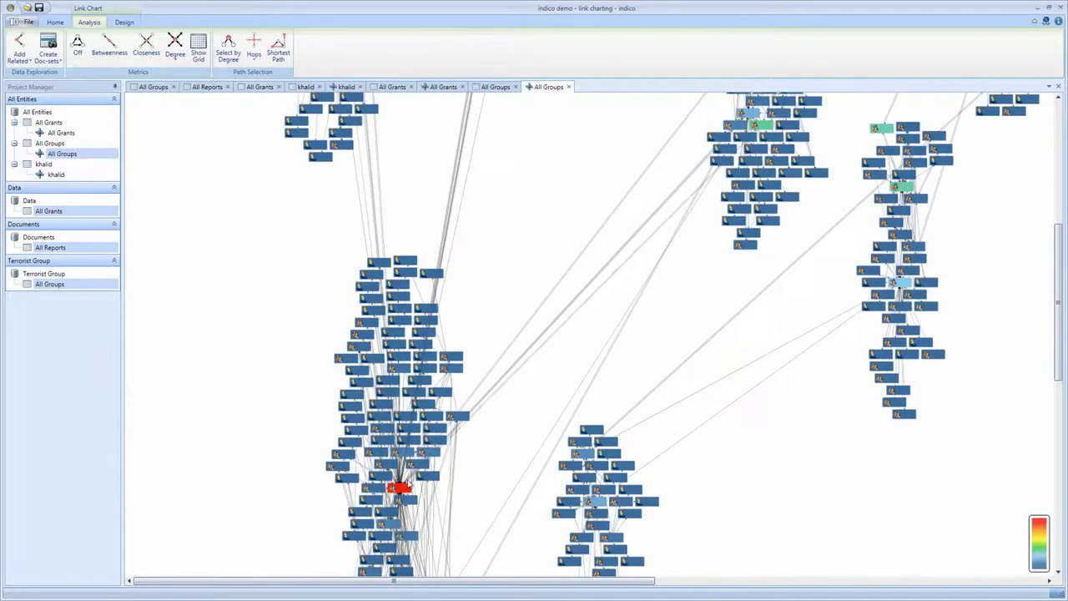
scroll(383, 505, up, 5)
drag(447, 426, 463, 397)
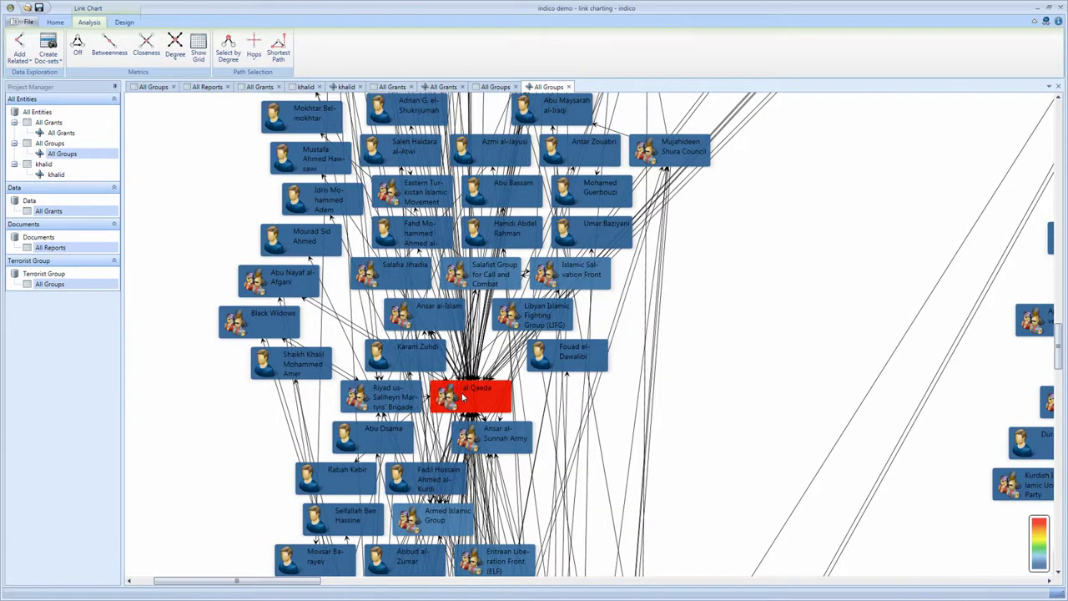
double_click(463, 398)
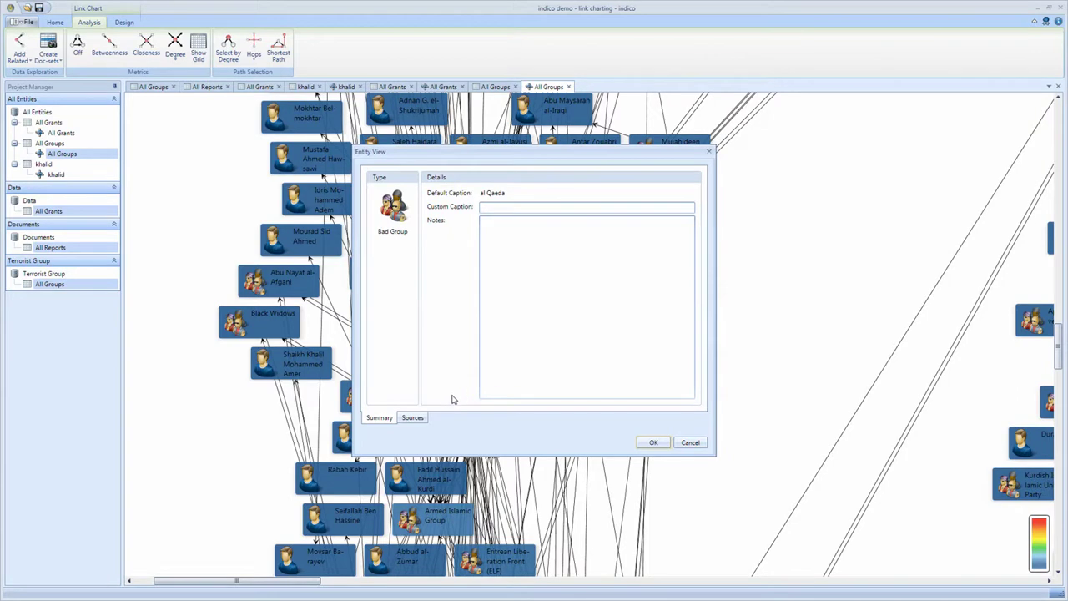
click(413, 418)
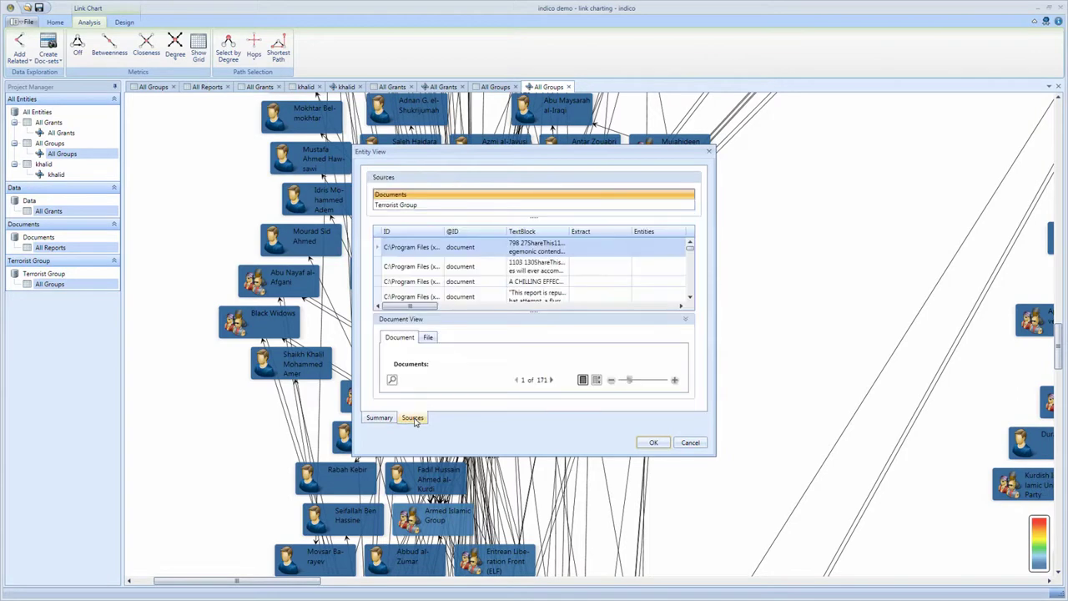
double_click(540, 155)
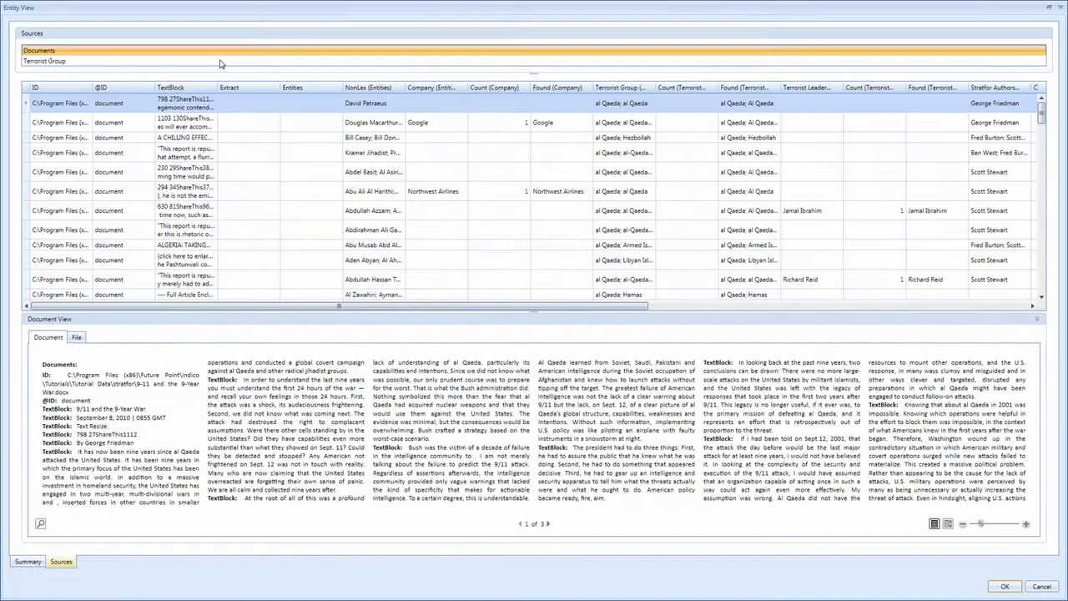
click(220, 61)
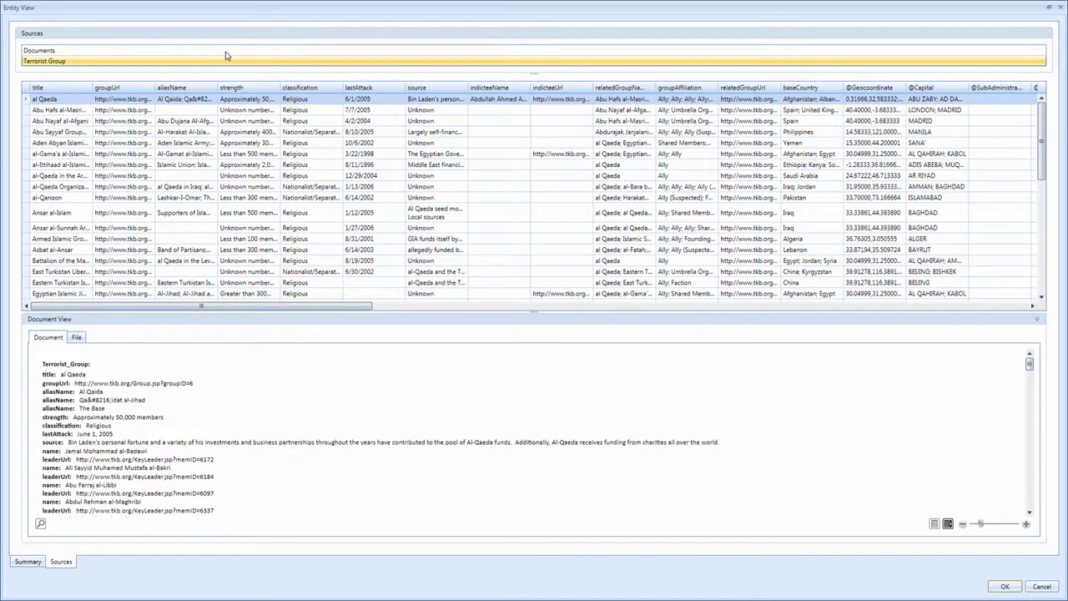
click(225, 53)
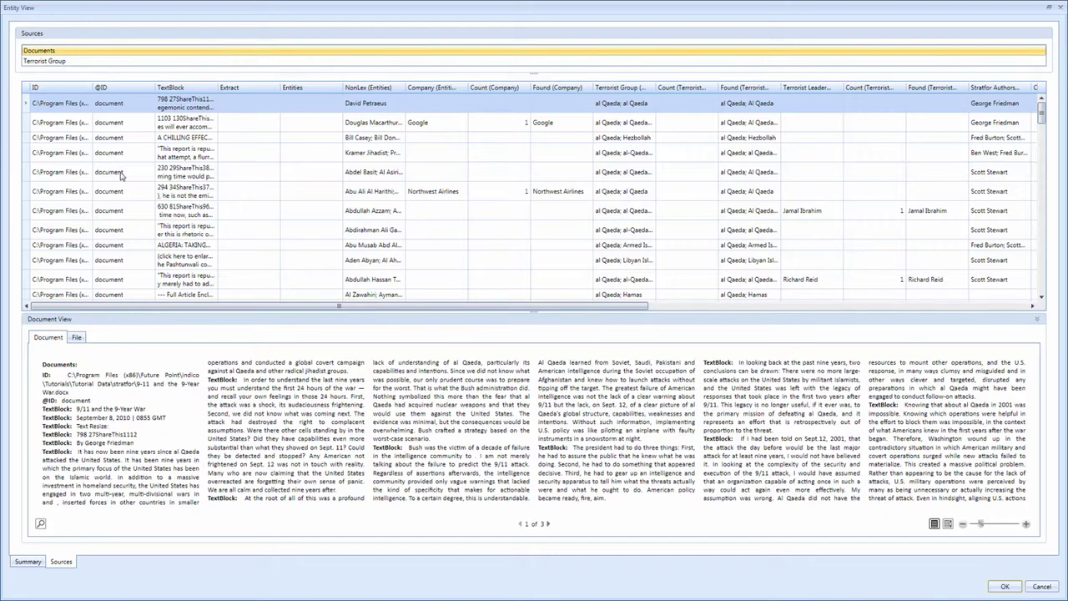
- Open the project copy of the source file 9-11 and the 9-Year War (42665).docx in Microsoft Word and skim through the report
click(77, 337)
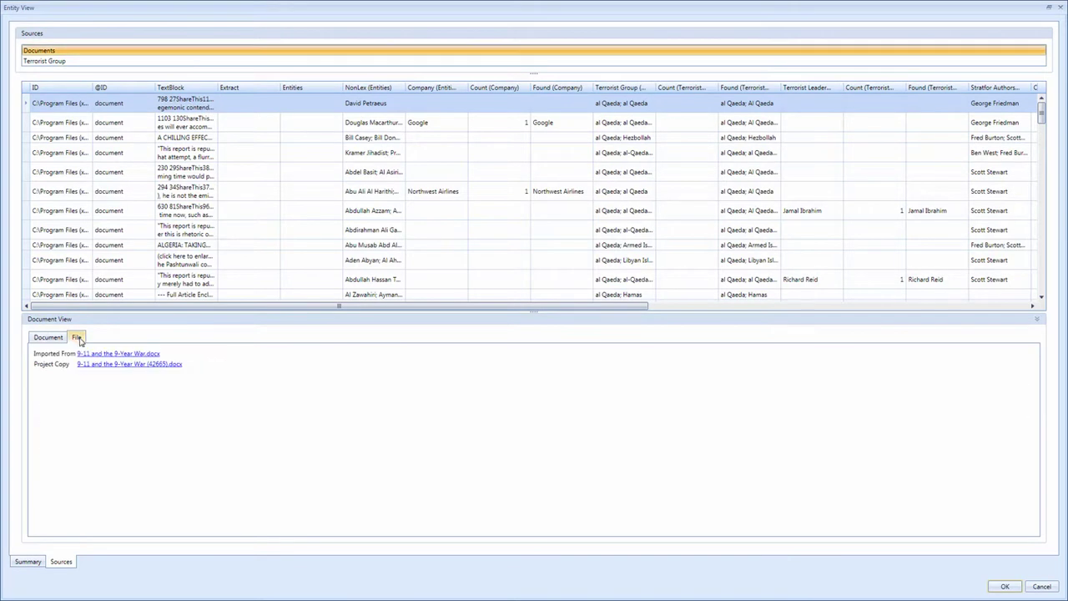
click(103, 364)
scroll(534, 296, down, 20)
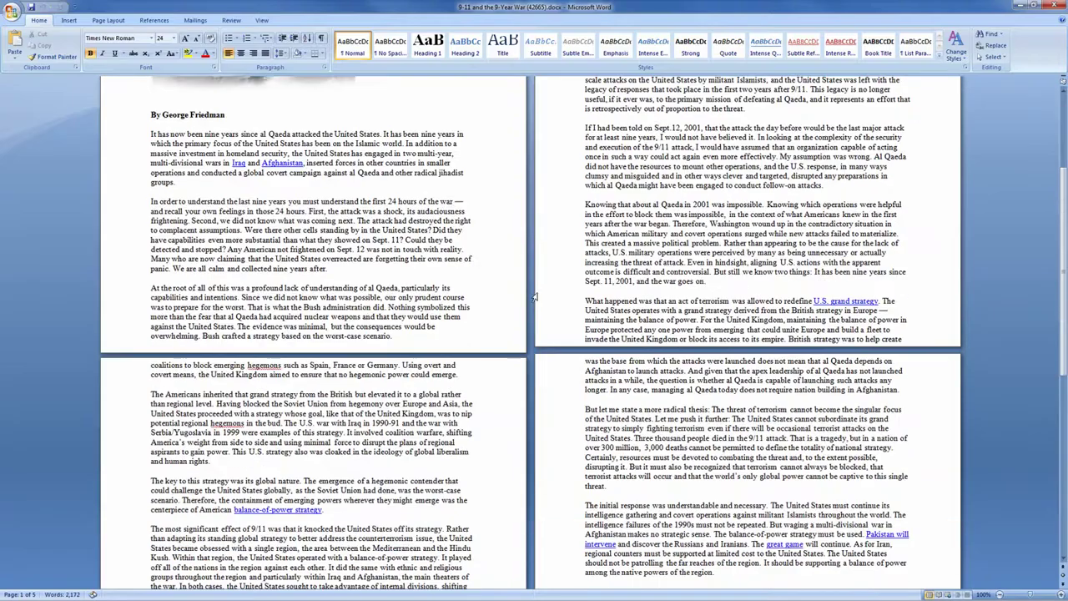
scroll(537, 298, down, 1)
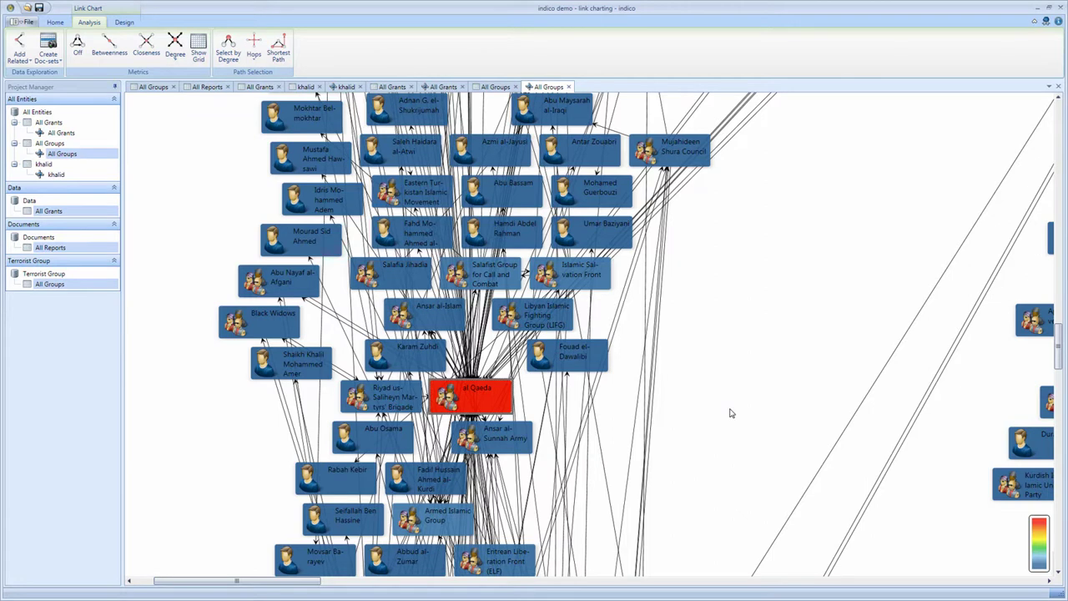
- Search the link chart for "revolutionary armed forces" and go to the matching entities
scroll(729, 411, down, 3)
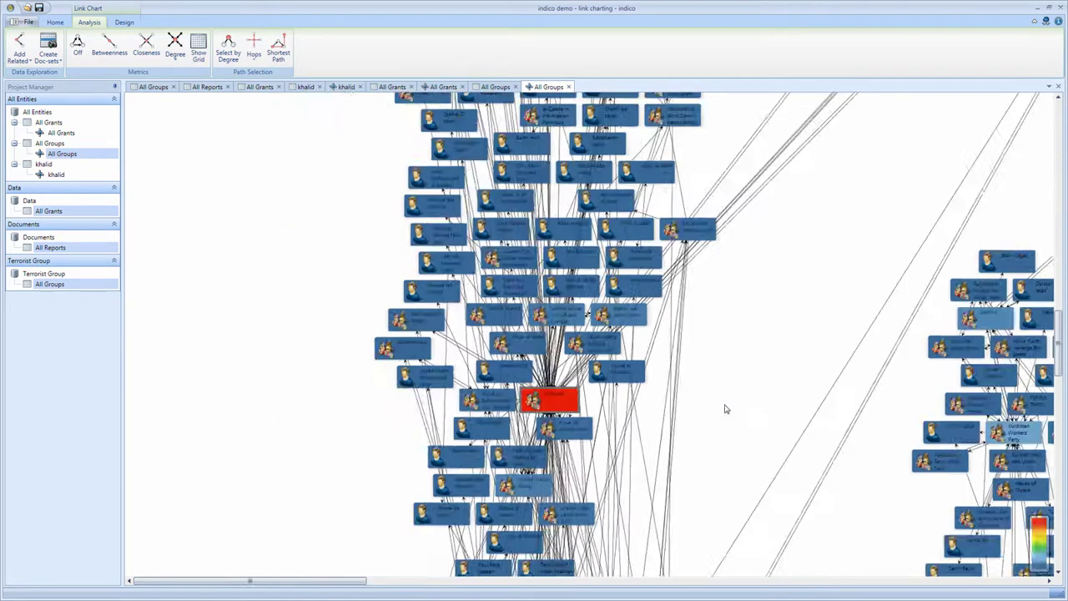
scroll(520, 279, down, 2)
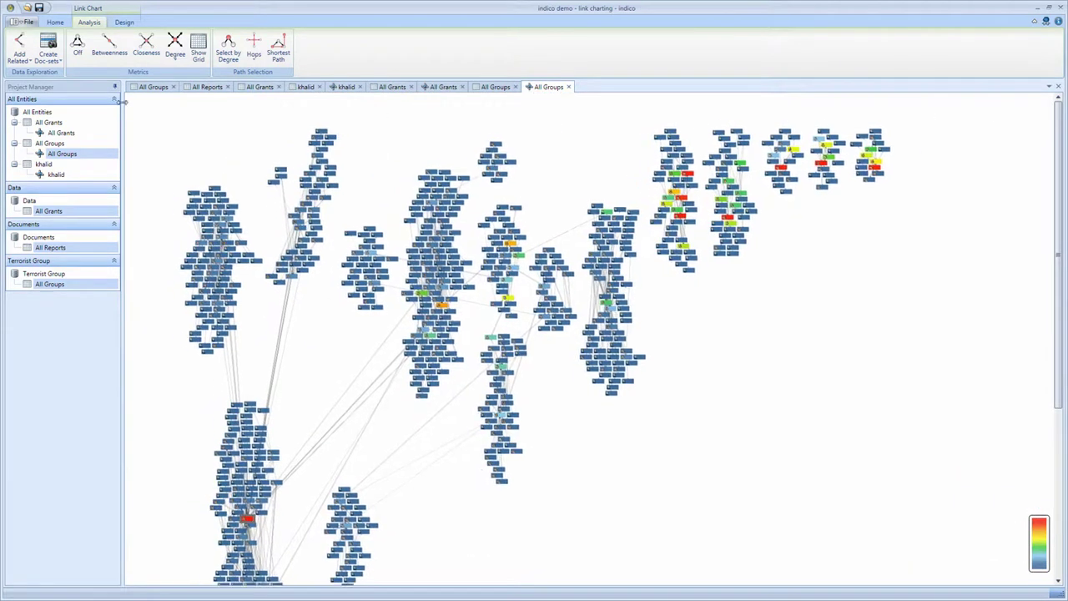
click(56, 22)
click(233, 46)
text("revolutionary armed forces")
key(Return)
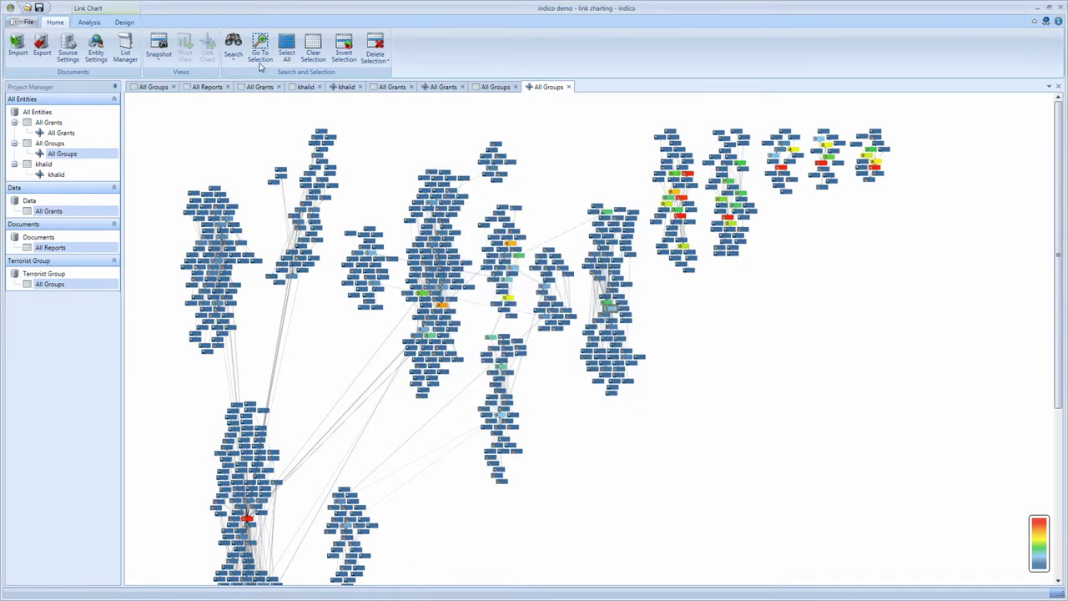
click(259, 58)
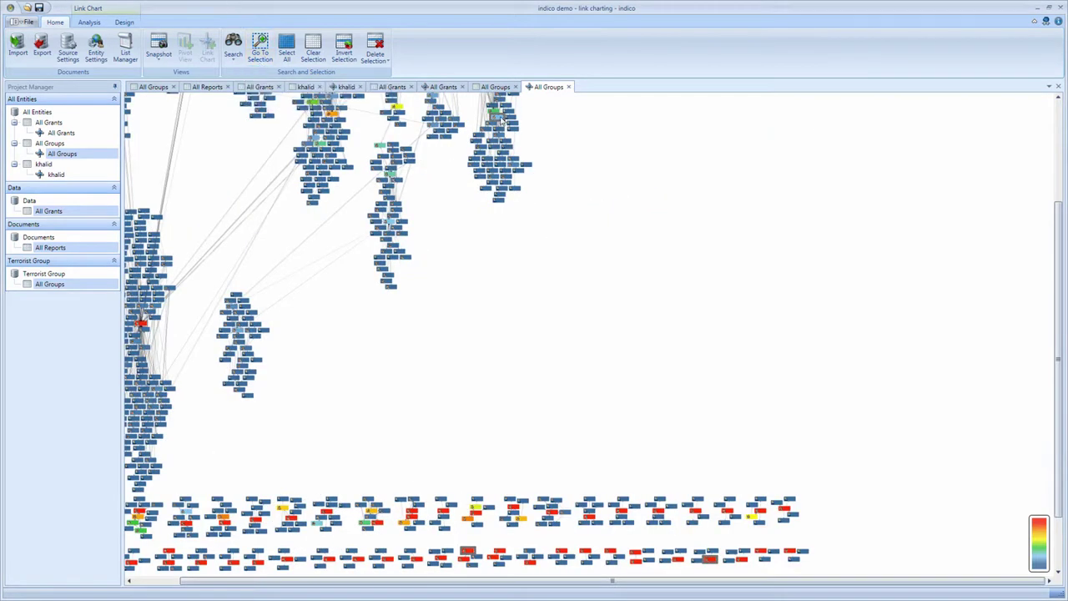
- Select the Revolutionary Armed Forces of Colombia entity together with al Qaeda and find the shortest path between them
scroll(499, 119, up, 5)
scroll(298, 311, down, 2)
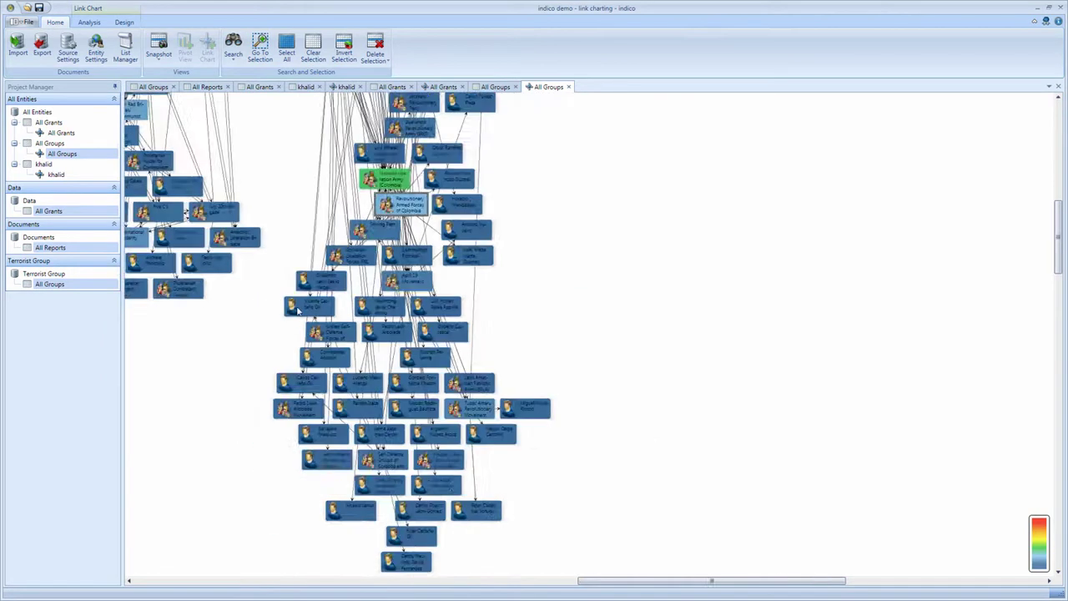
scroll(283, 326, down, 3)
scroll(682, 374, down, 3)
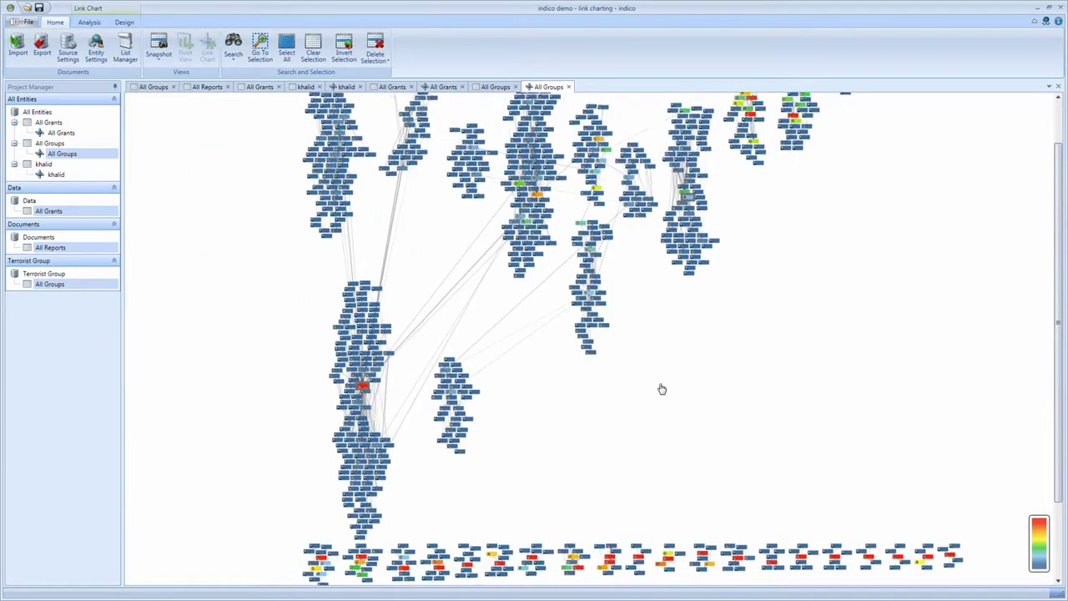
scroll(664, 400, up, 3)
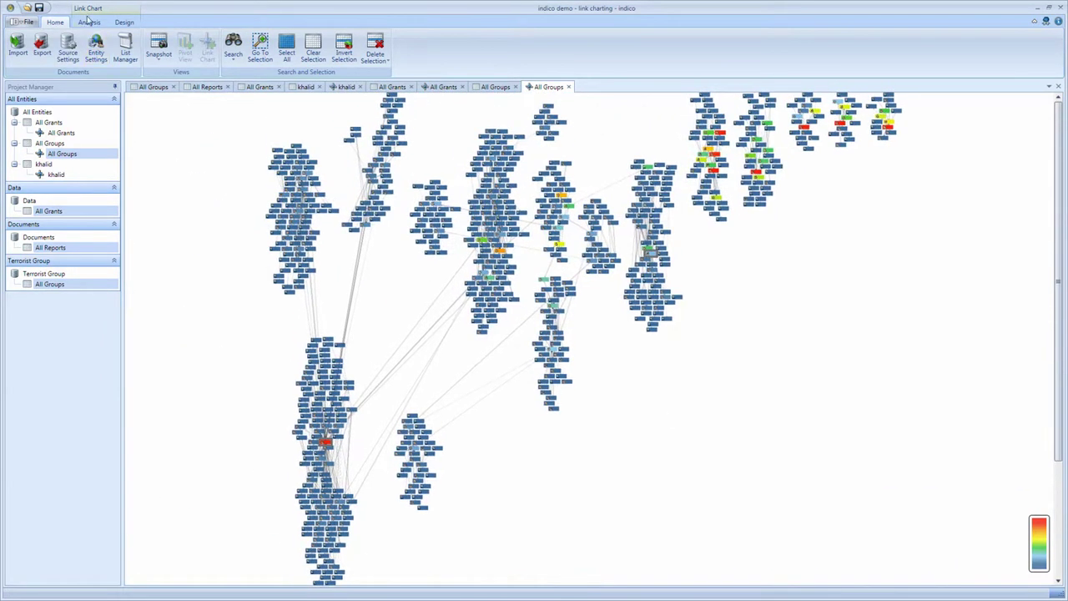
click(89, 22)
click(278, 50)
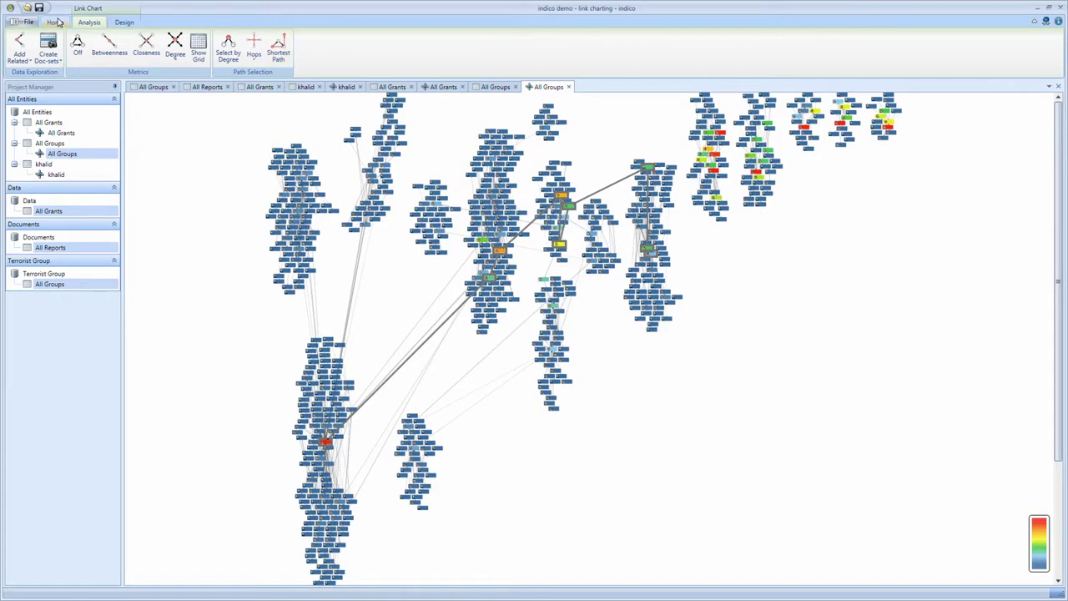
- Delete every entity outside the shortest path by inverting the selection, and arrange the remaining entities in a Hierarchical layout
click(55, 22)
click(343, 47)
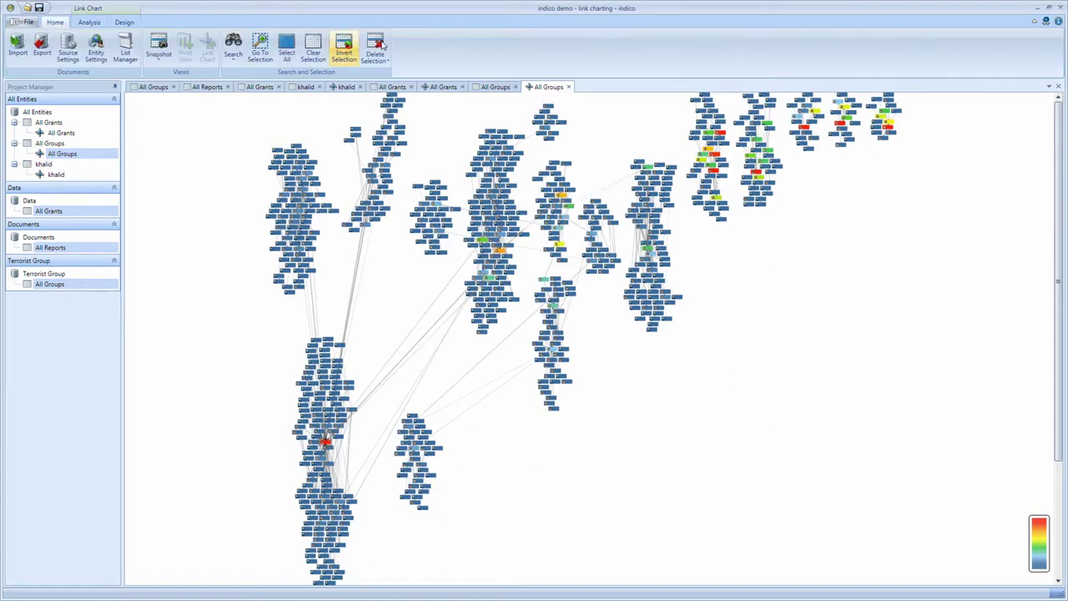
click(375, 48)
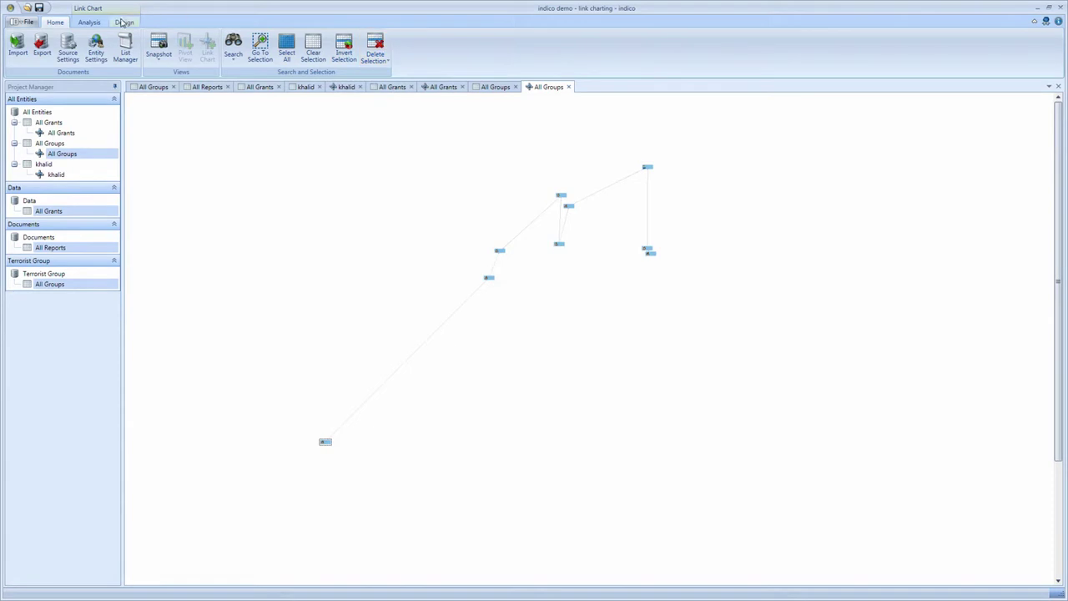
click(123, 22)
click(85, 45)
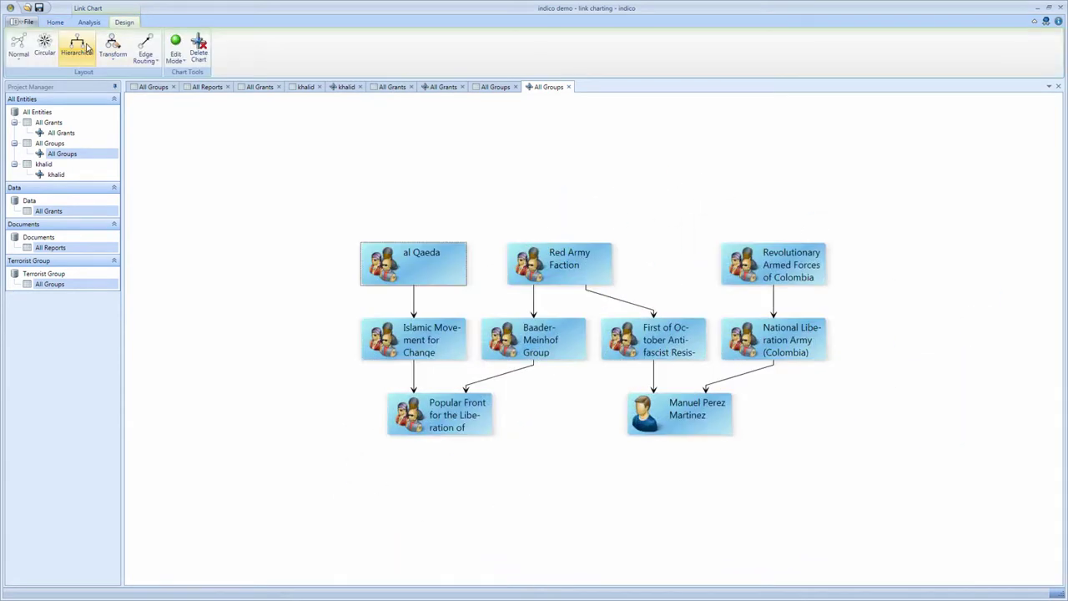
- Add the related entities of all the shortest-path entities to the link chart
click(90, 23)
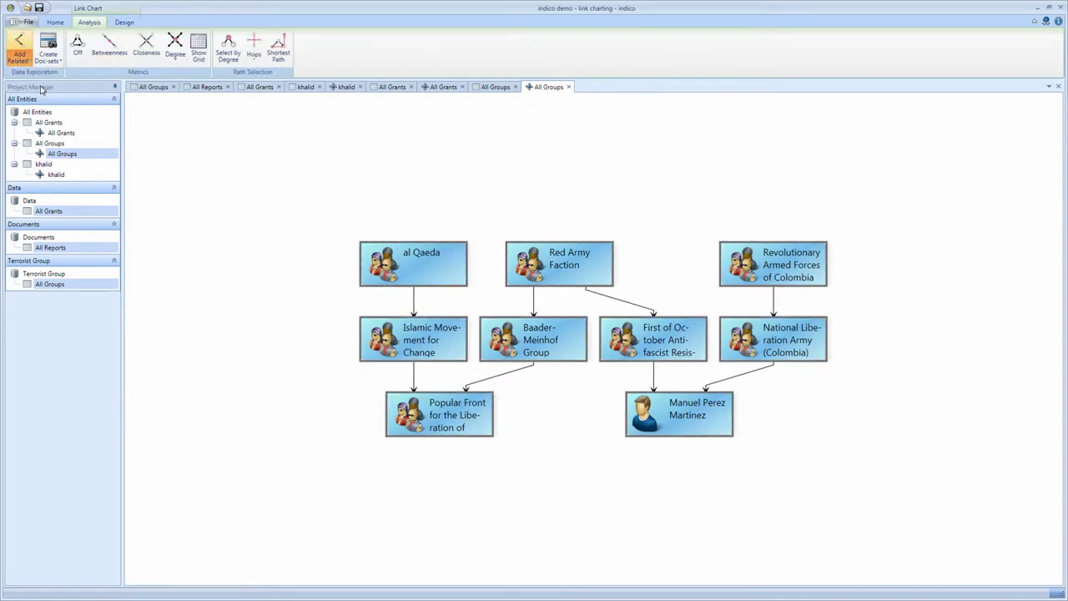
click(490, 295)
scroll(580, 322, down, 2)
click(489, 295)
click(553, 352)
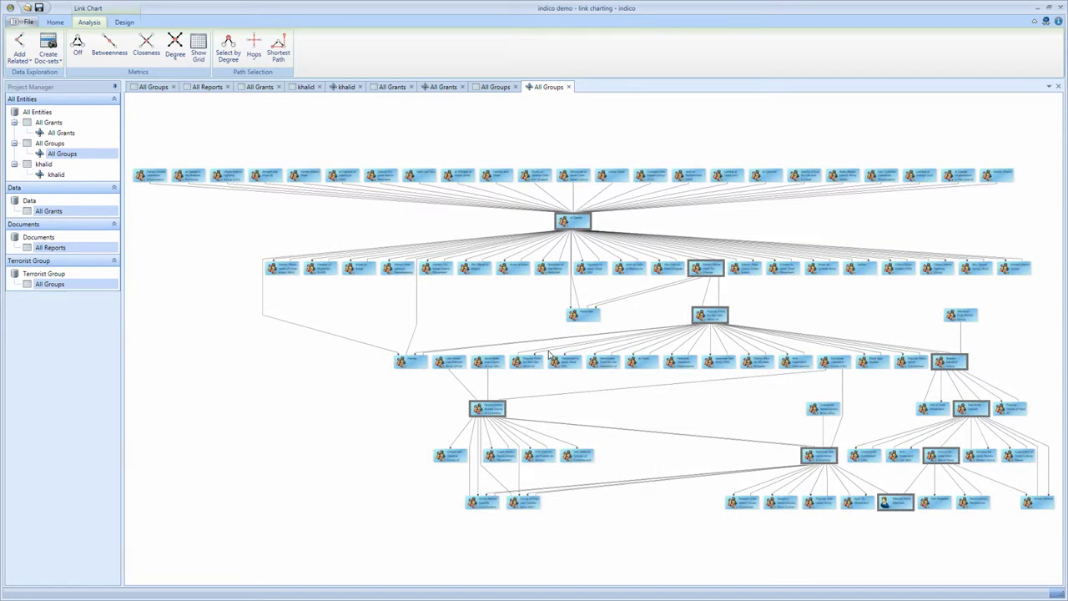
- Select the low-degree entities by degree in all directions, delete them, and arrange the remaining chart in a Circular layout
click(228, 47)
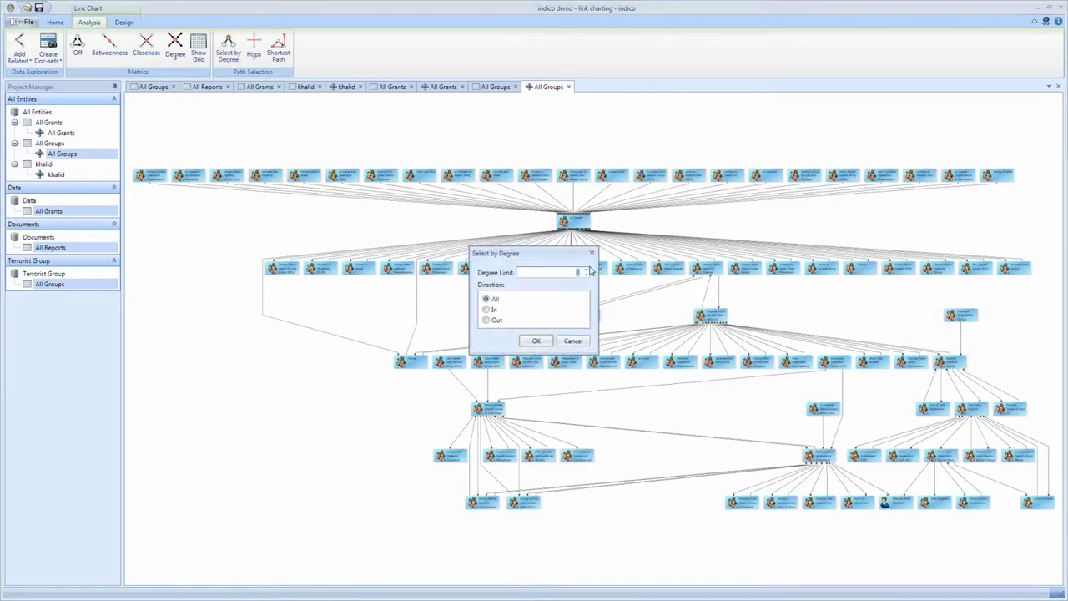
click(536, 341)
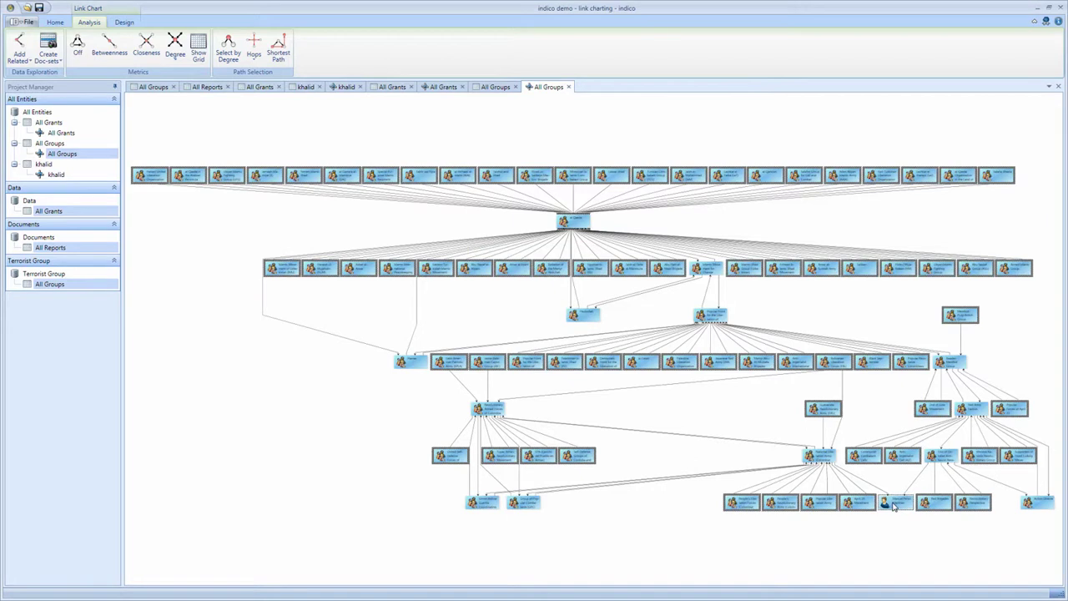
key(Delete)
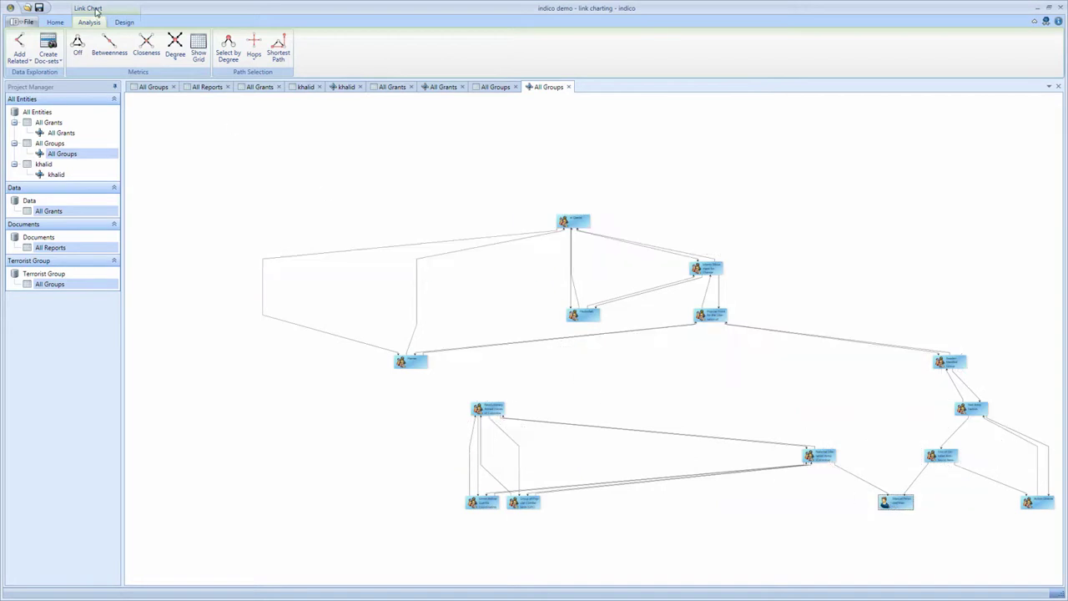
click(123, 21)
click(45, 46)
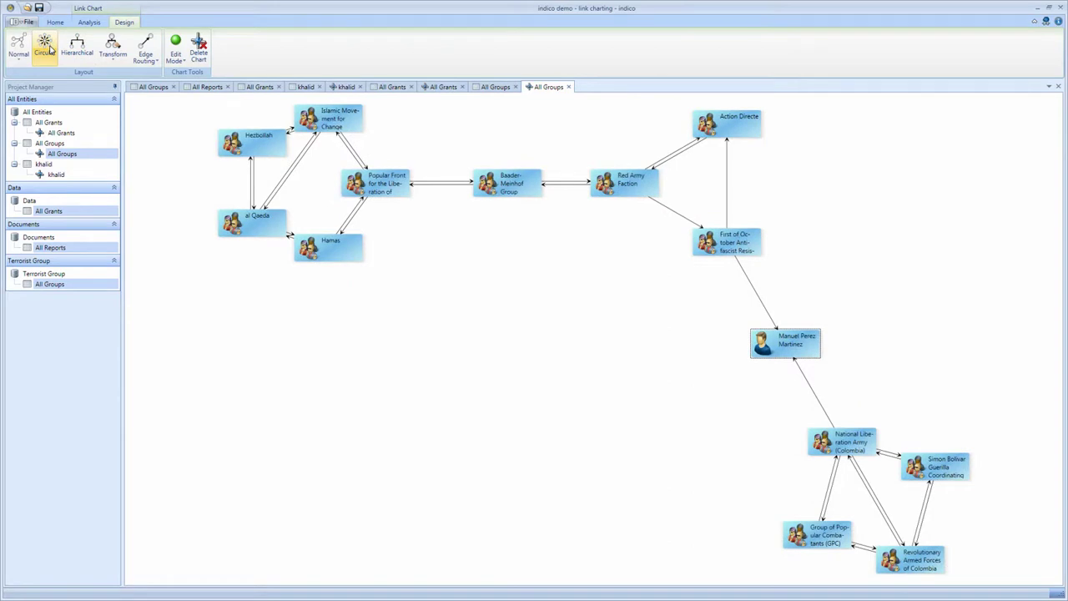
- Export the link chart as chart.png on the Desktop, with the file opened after export
click(55, 23)
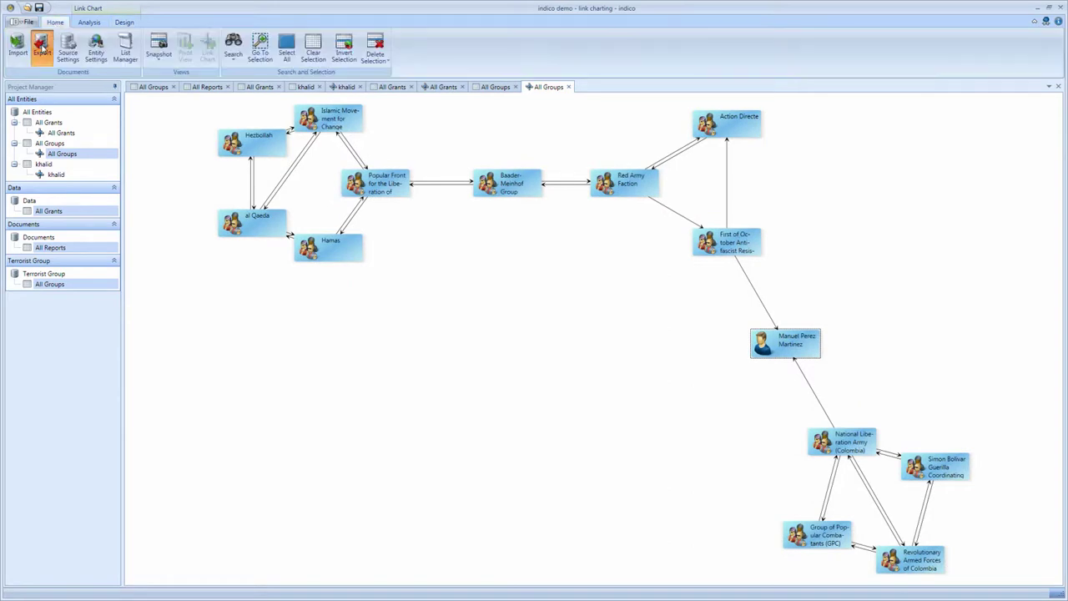
click(42, 45)
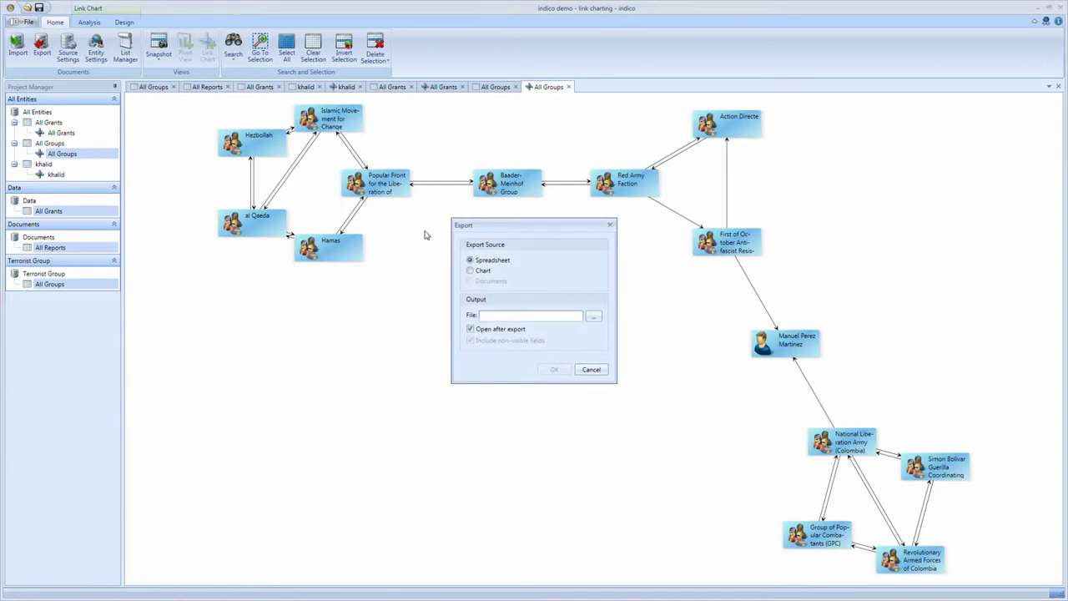
click(480, 271)
click(593, 318)
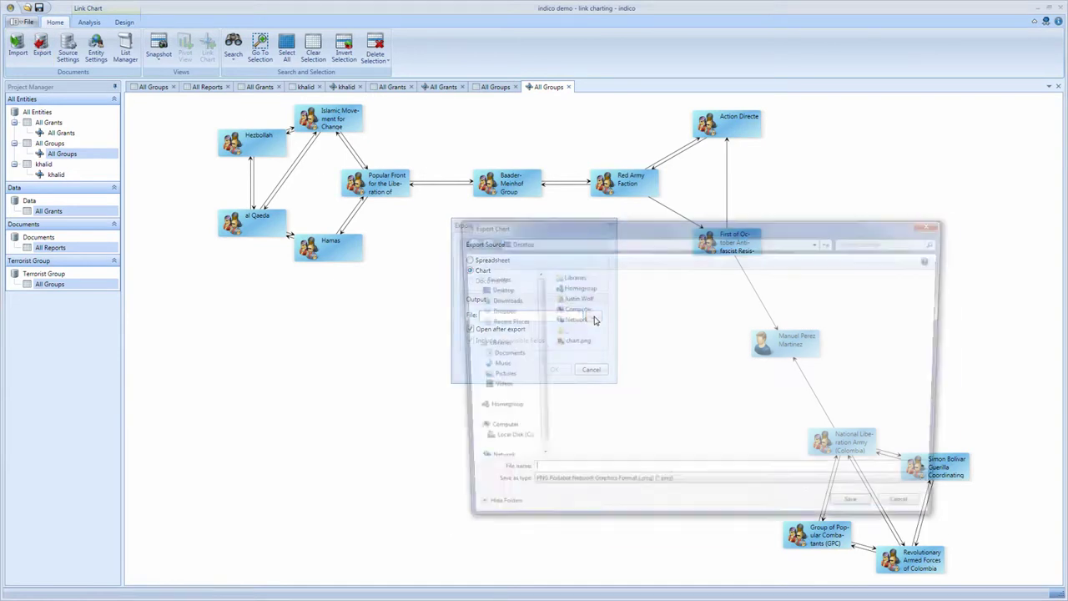
double_click(566, 339)
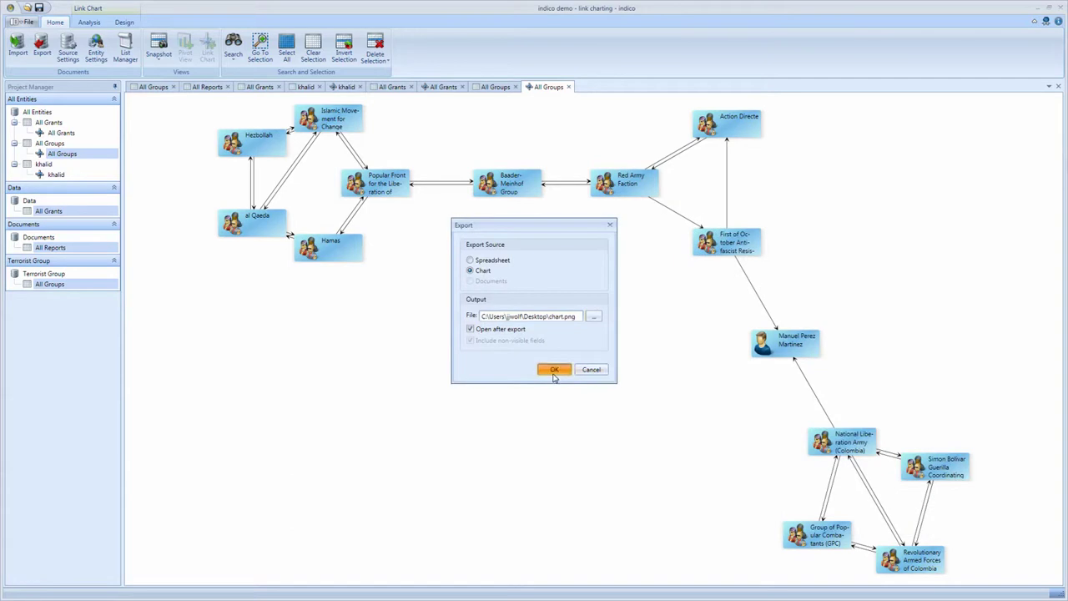
click(554, 370)
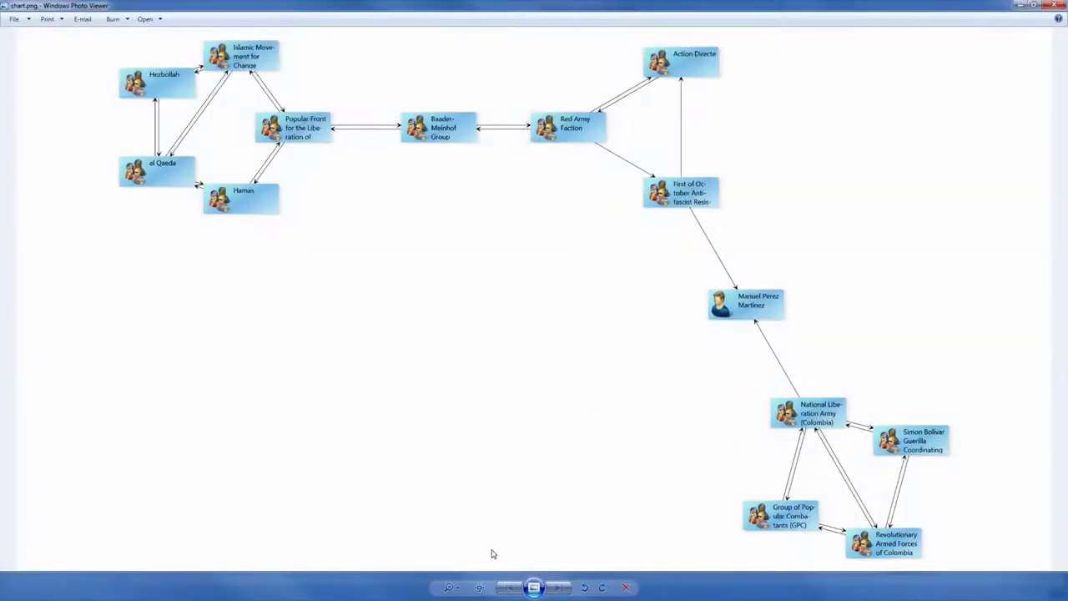
- Inspect the exported chart.png at actual size in Windows Photo Viewer, then close the viewer
click(480, 587)
drag(453, 375, 396, 325)
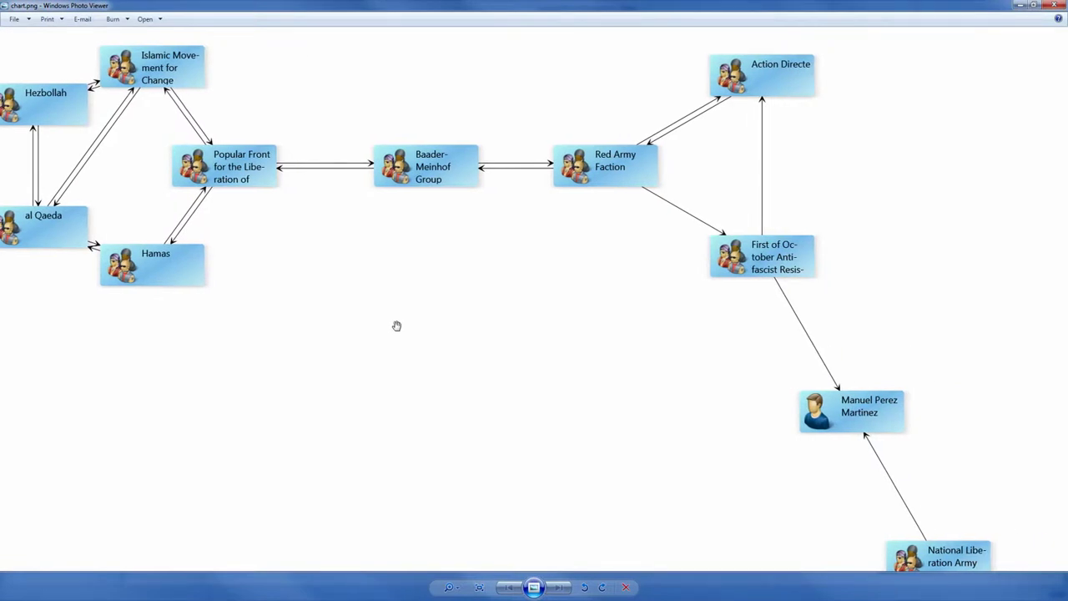
key(alt+F4)
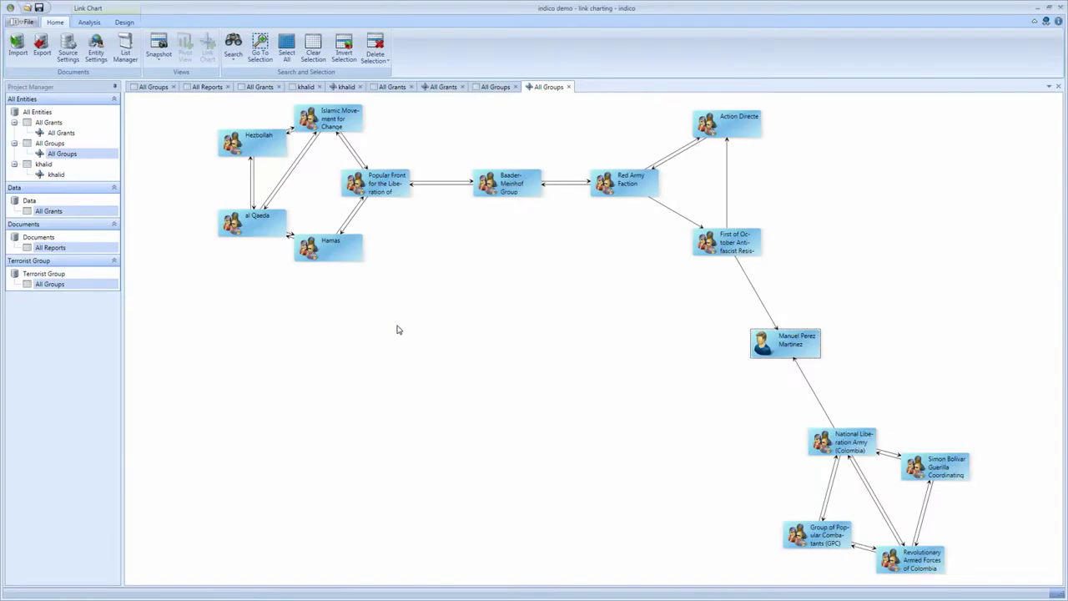